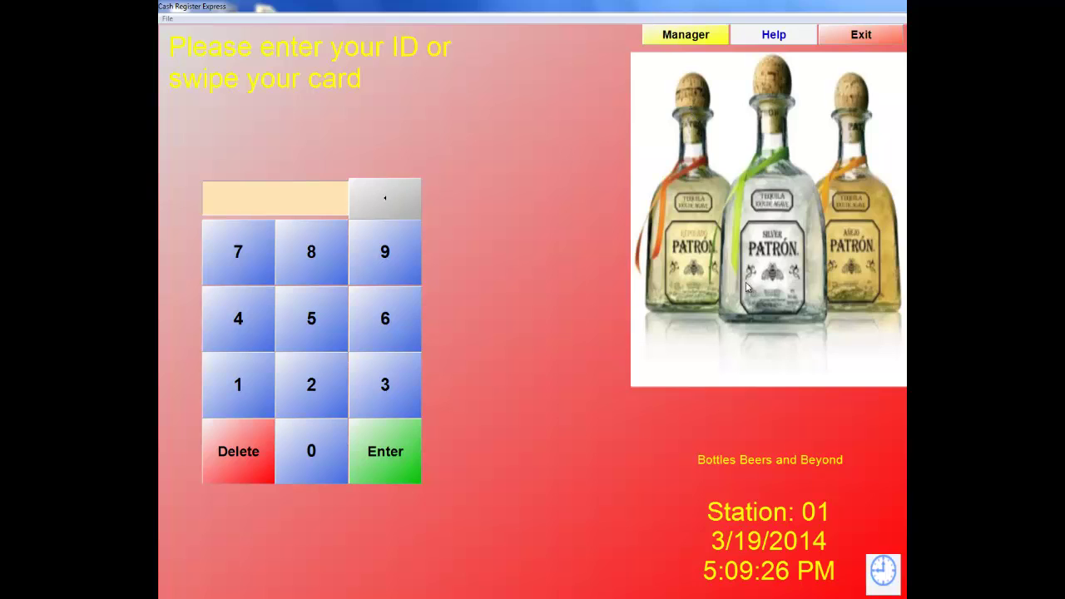
# Step: Sign in at the manager prompt with the manager password and ID
pyautogui.click(668, 37)
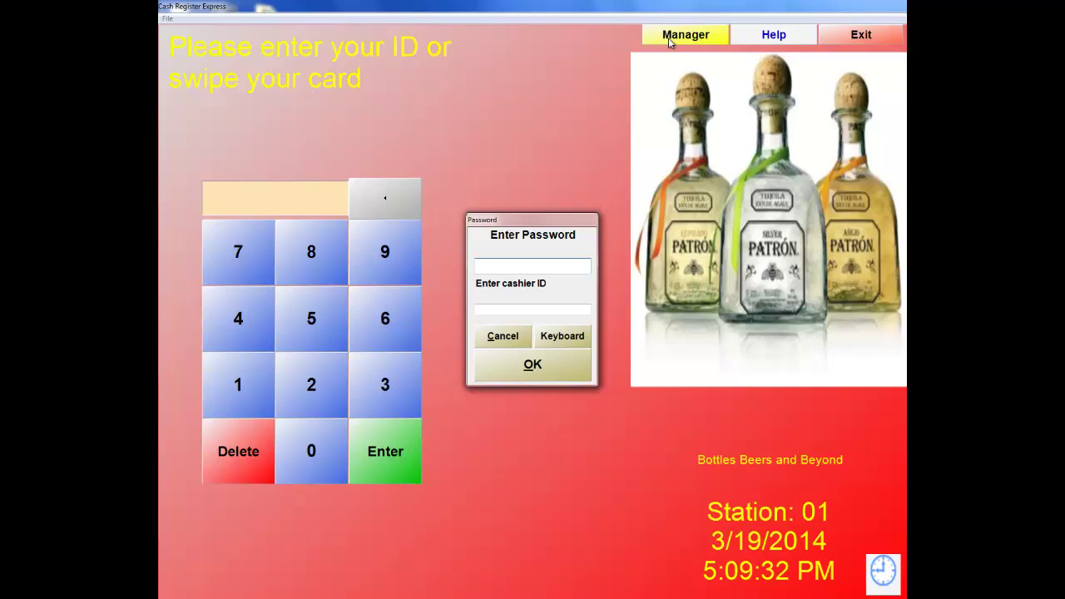
pyautogui.write('******')
pyautogui.press('Tab')
pyautogui.write('1')
pyautogui.press('Return')
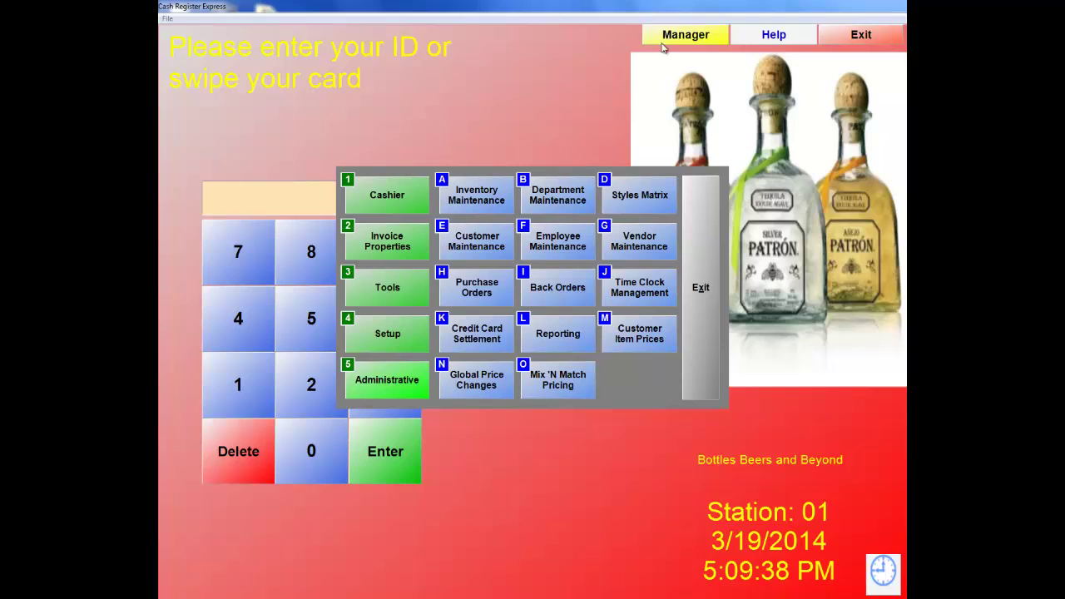
# Step: Review and save the screen display settings in the setup options, then return to login
pyautogui.click(401, 335)
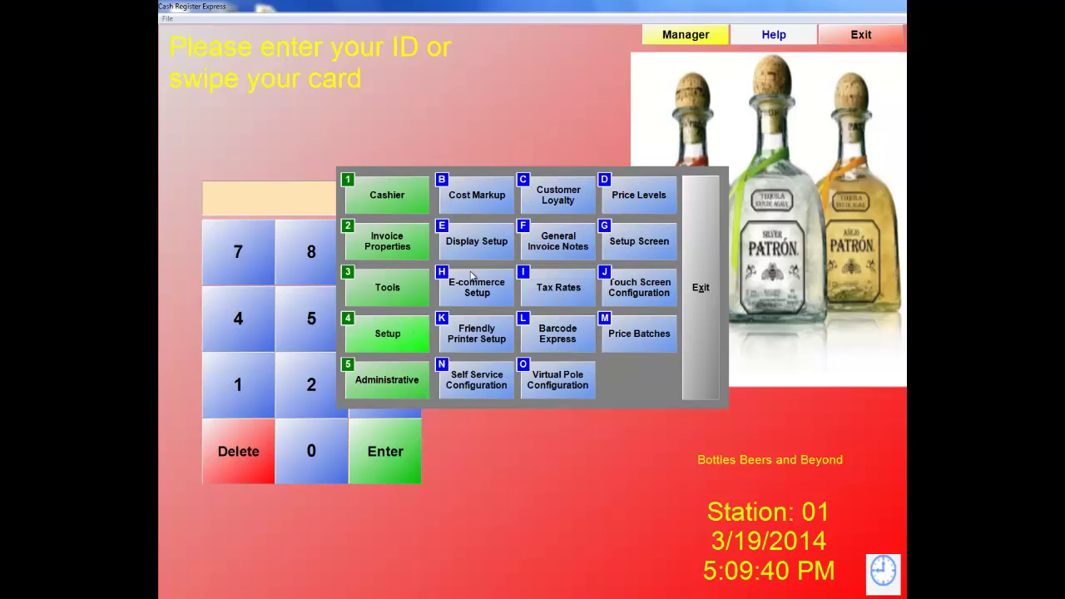
pyautogui.click(480, 246)
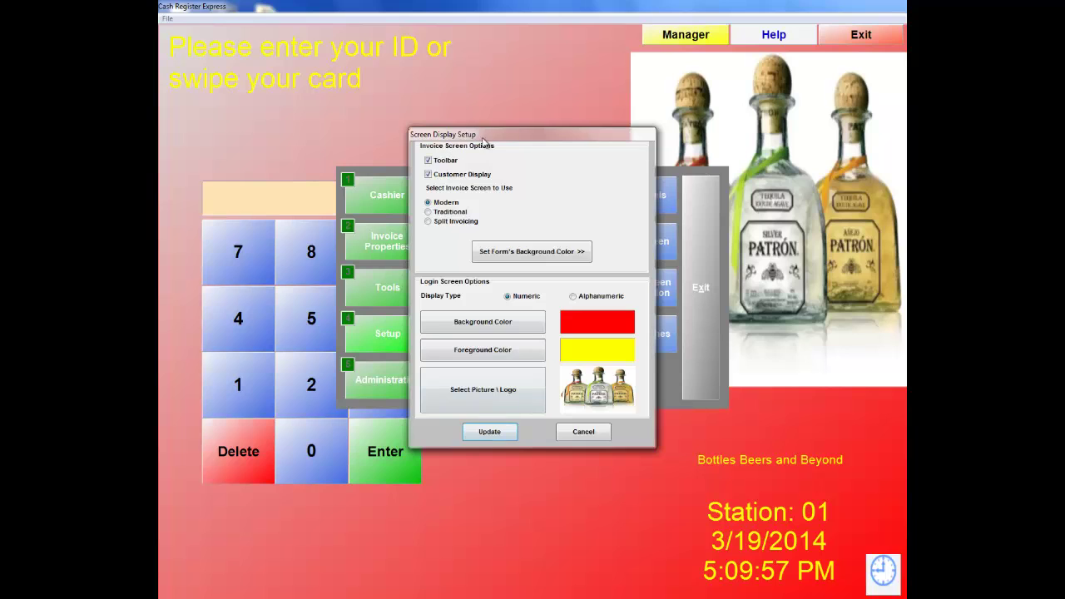
pyautogui.click(499, 435)
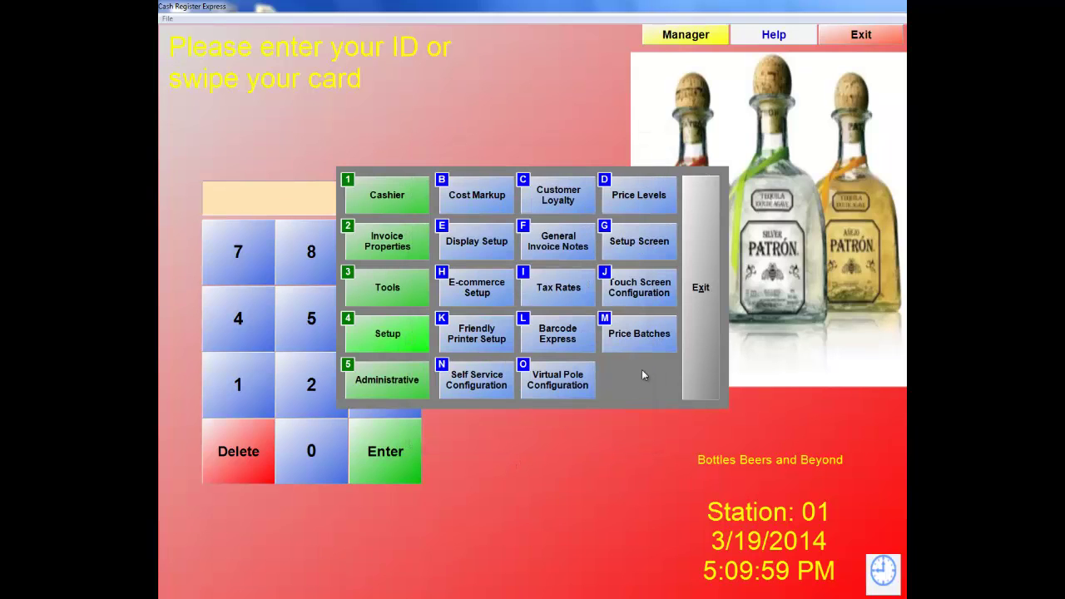
pyautogui.click(698, 329)
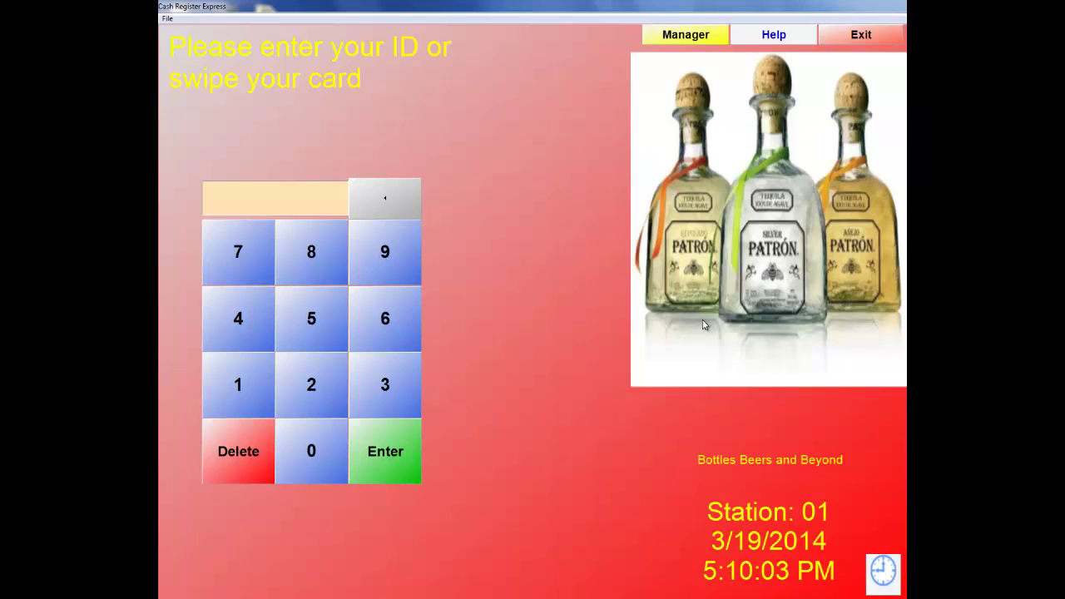
# Step: Cancel the time clock prompt and sign in with the cashier ID and password
pyautogui.click(879, 578)
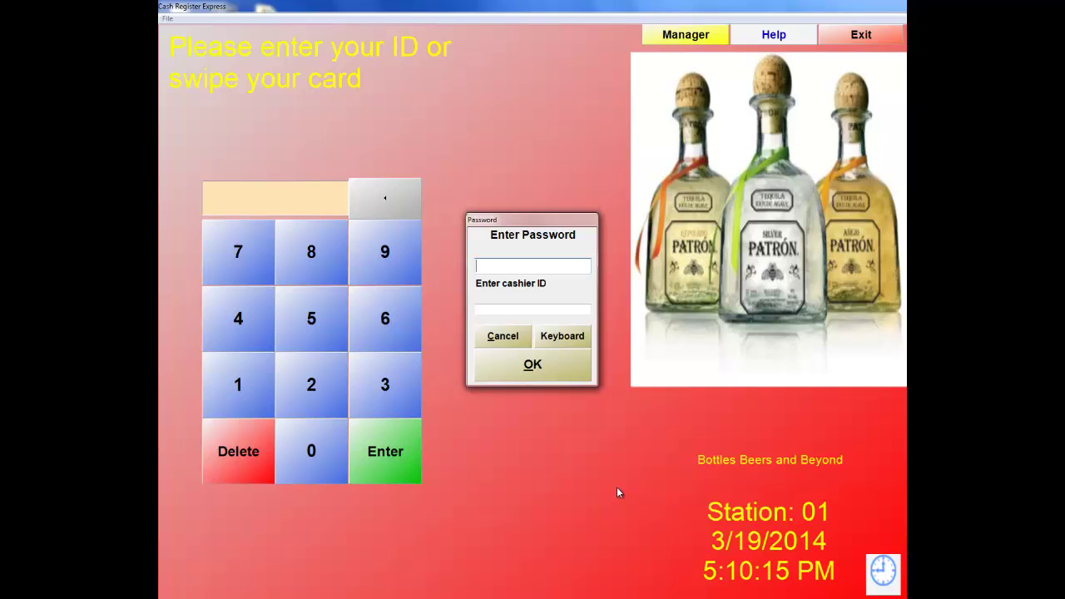
pyautogui.click(505, 339)
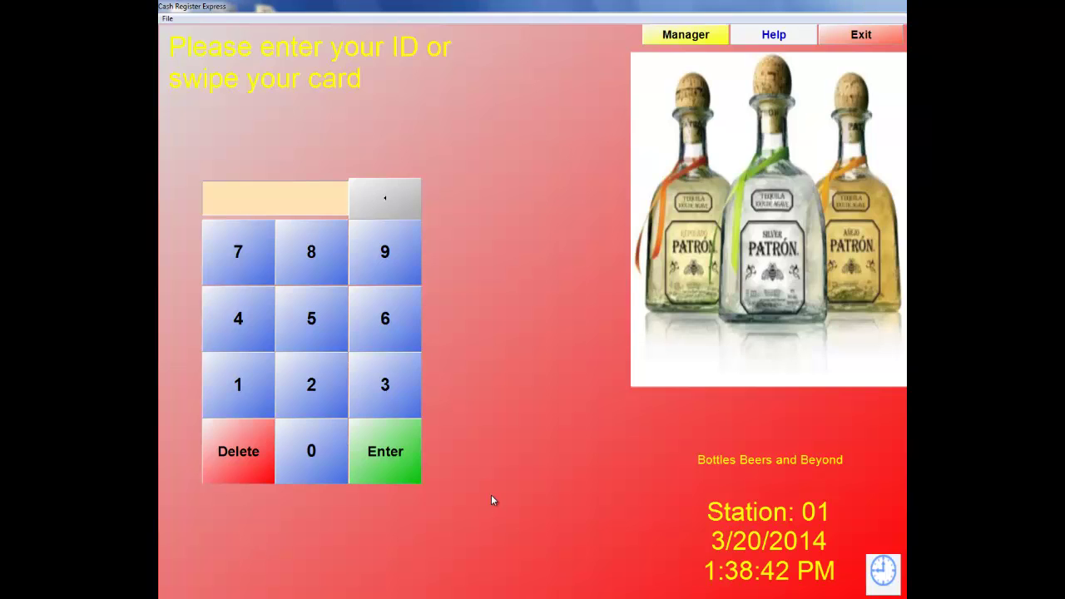
pyautogui.write('11')
pyautogui.press('Return')
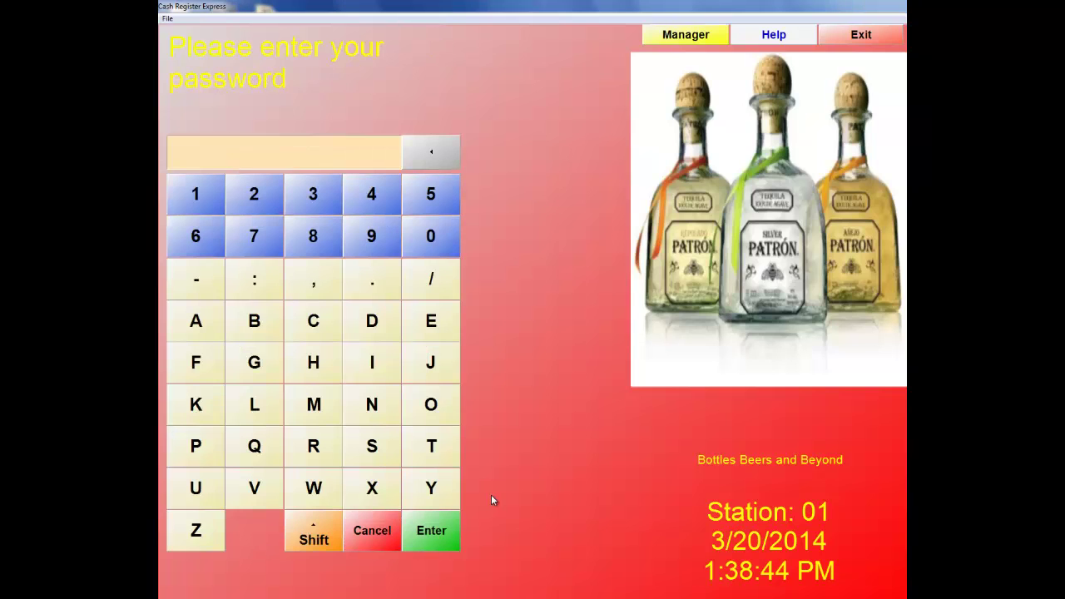
pyautogui.write('111111')
pyautogui.press('Return')
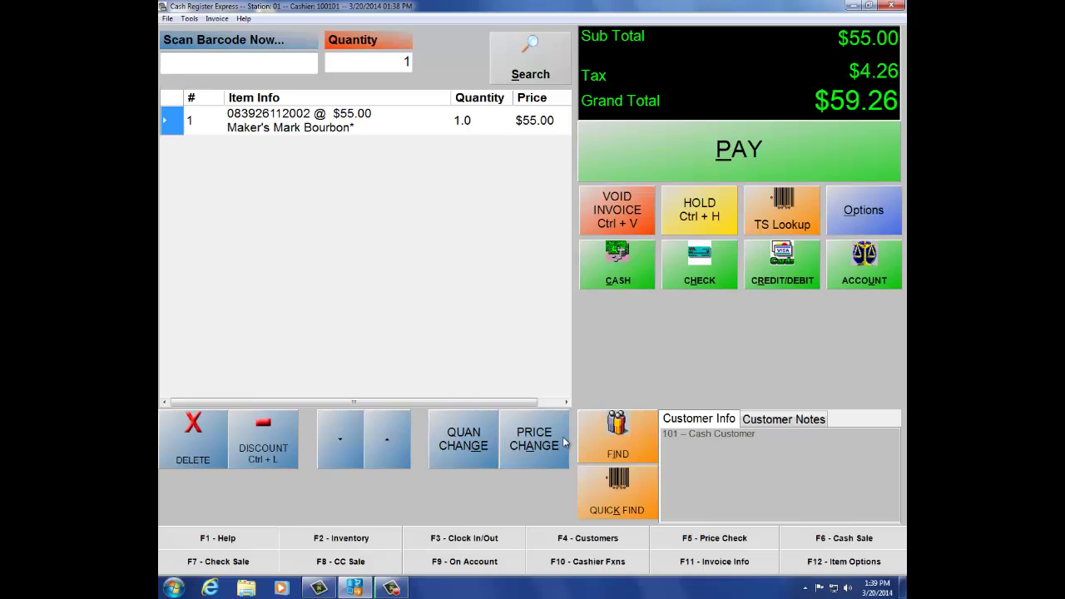
pyautogui.write('083926112002')
pyautogui.press('Return')
pyautogui.write('083926112002')
pyautogui.press('Return')
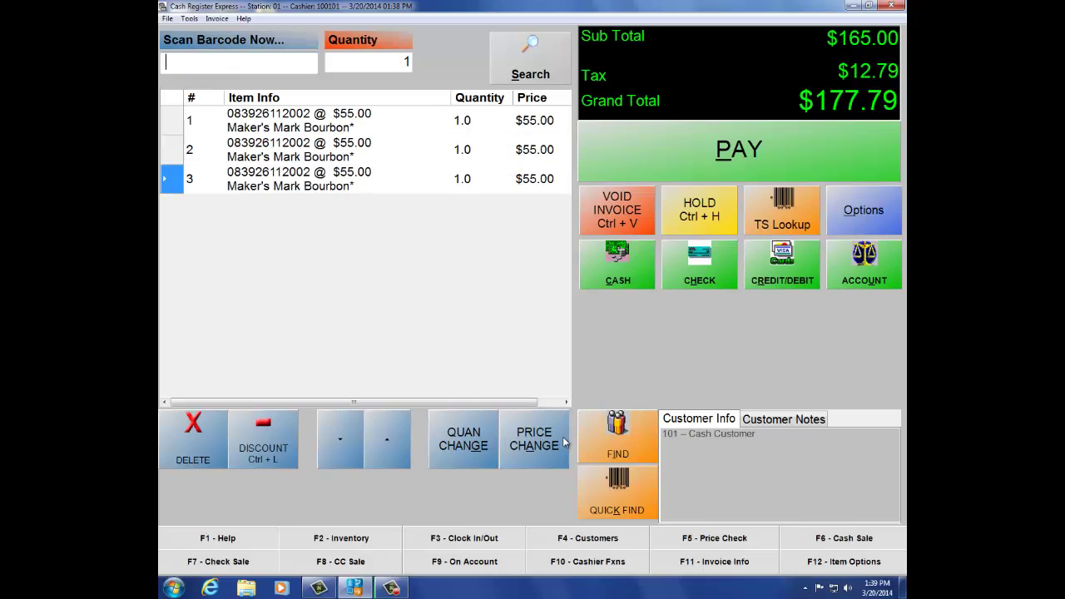
pyautogui.write('083926112002')
pyautogui.press('Return')
pyautogui.write('083926112002')
pyautogui.press('Return')
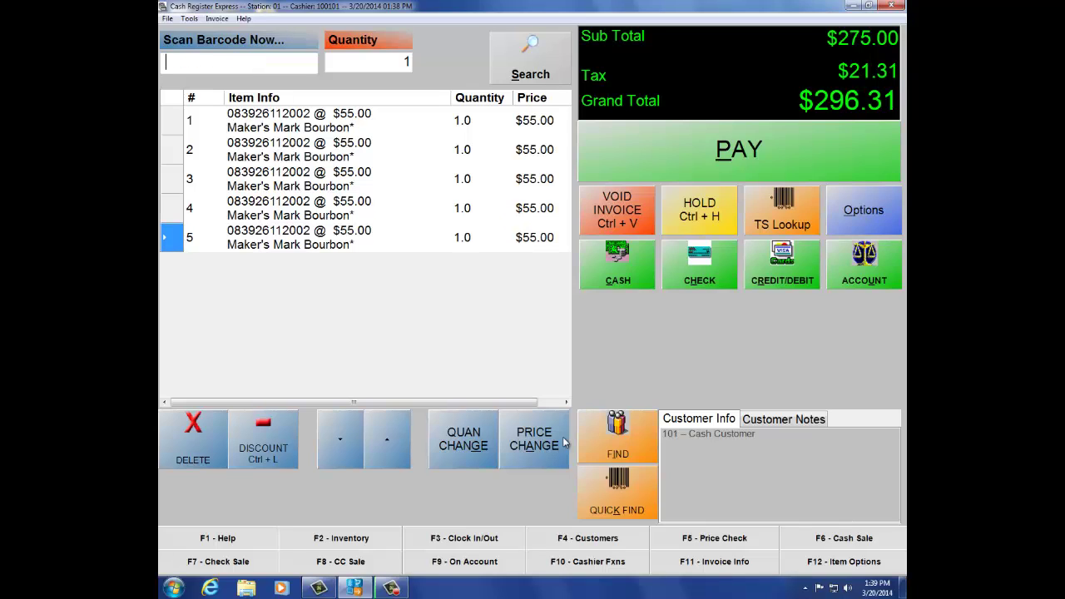
# Step: Delete sale line 3, then start a percentage discount on the new line 3
pyautogui.click(178, 187)
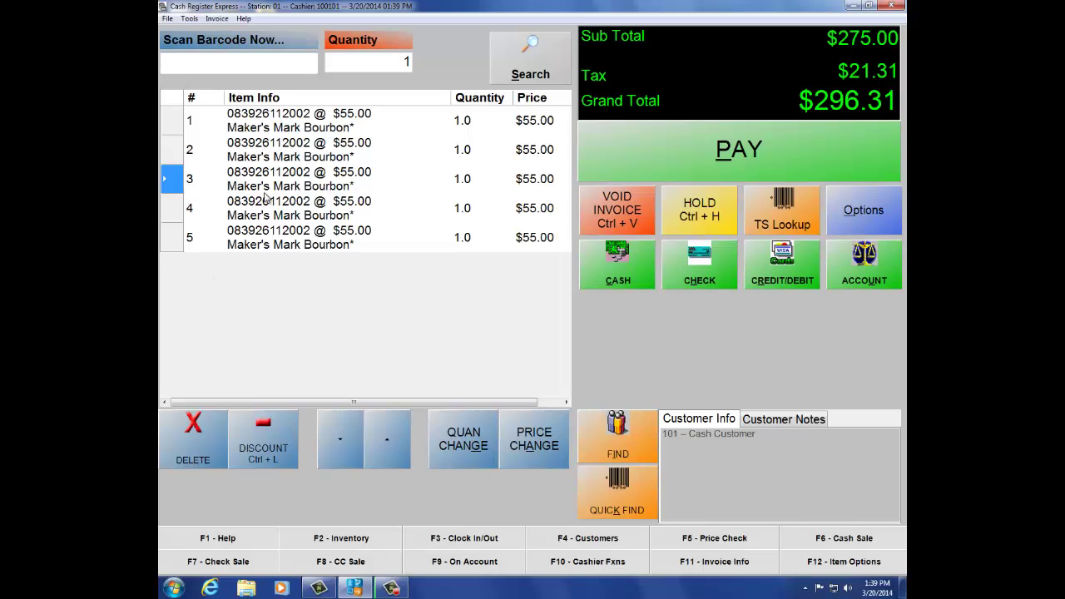
pyautogui.click(188, 458)
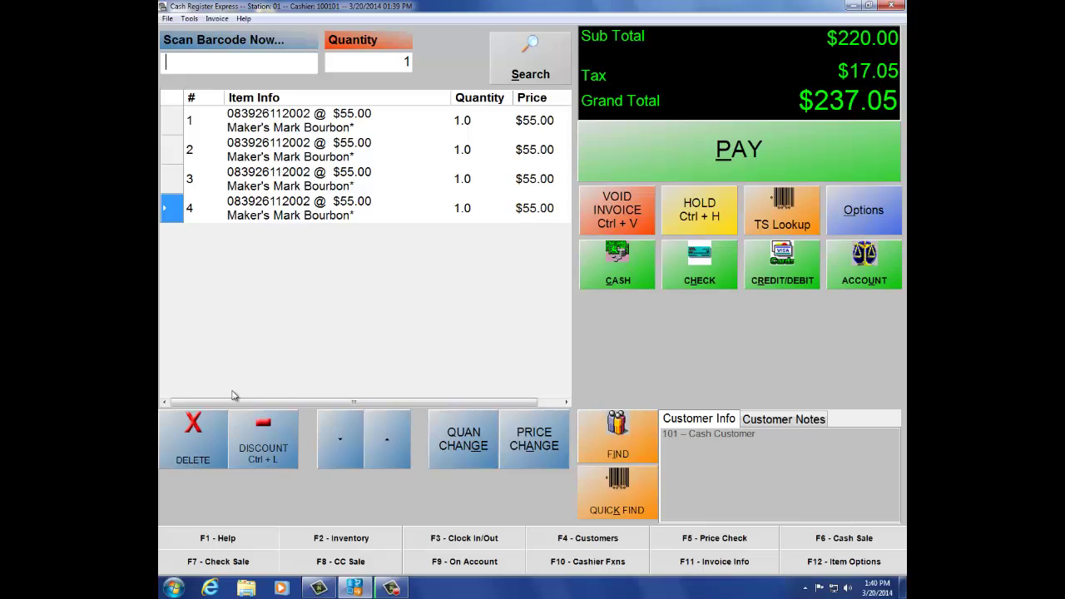
pyautogui.click(170, 180)
pyautogui.click(276, 456)
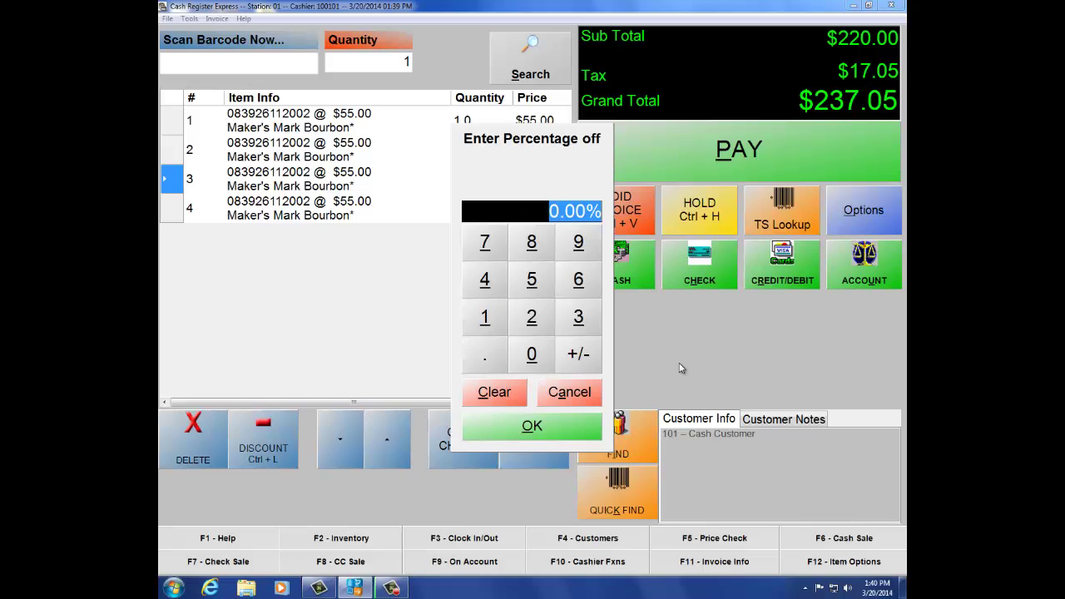
# Step: Apply a 50% discount to line 3, then delete that discounted line
pyautogui.write('50')
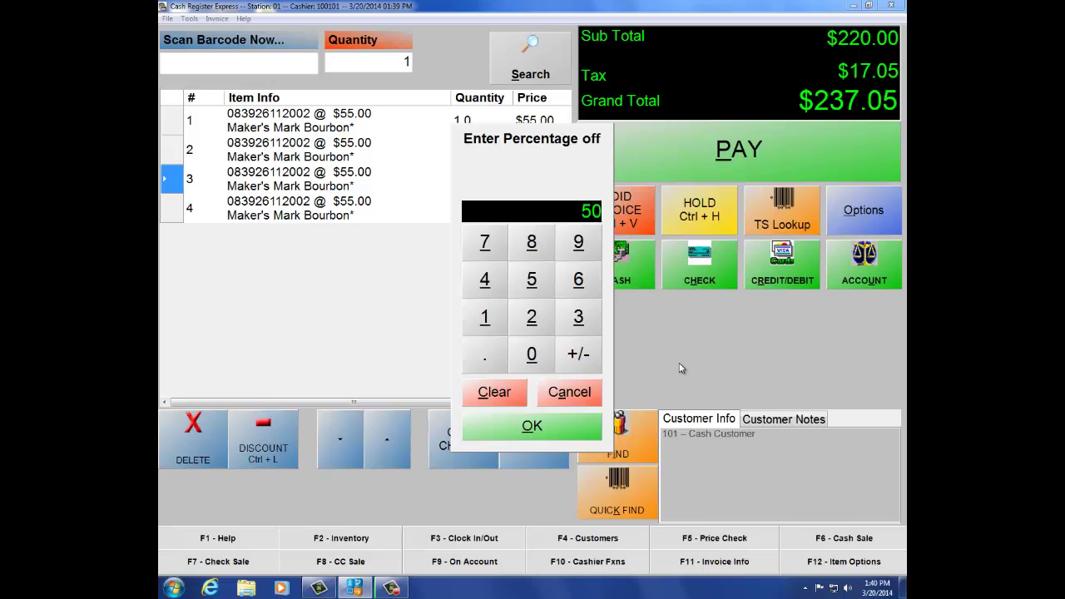
pyautogui.press('Return')
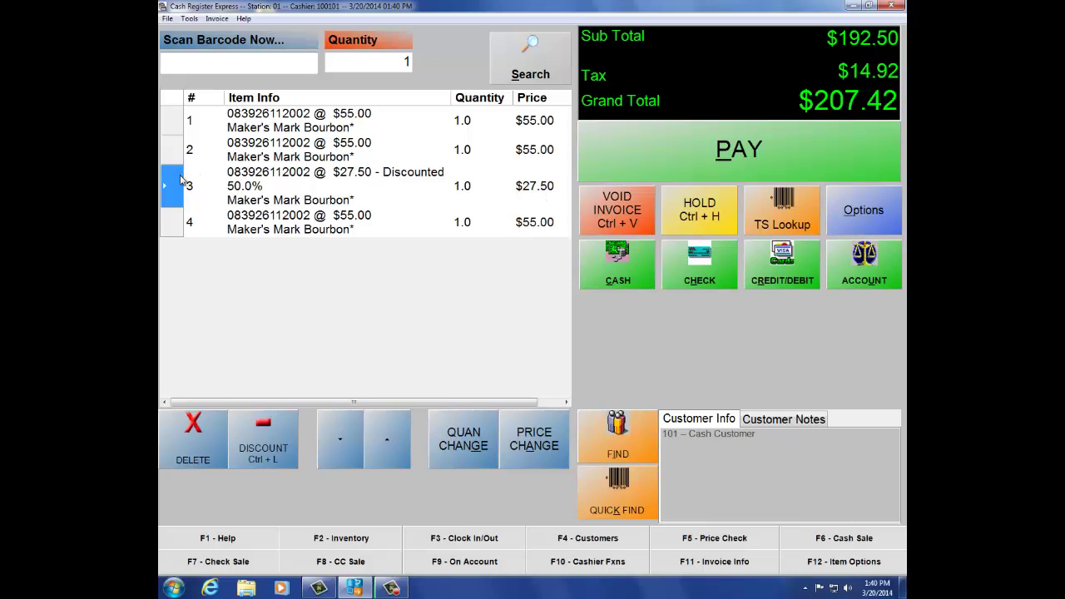
pyautogui.click(191, 456)
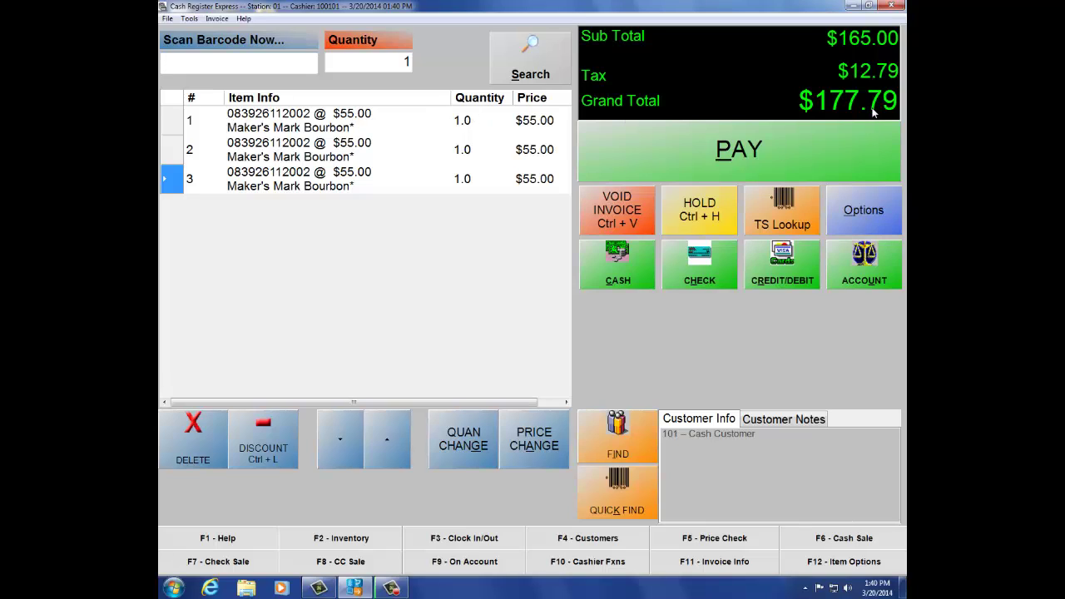
# Step: Delete the three bourbon lines and submit the scanned licence for age verification
pyautogui.click(204, 453)
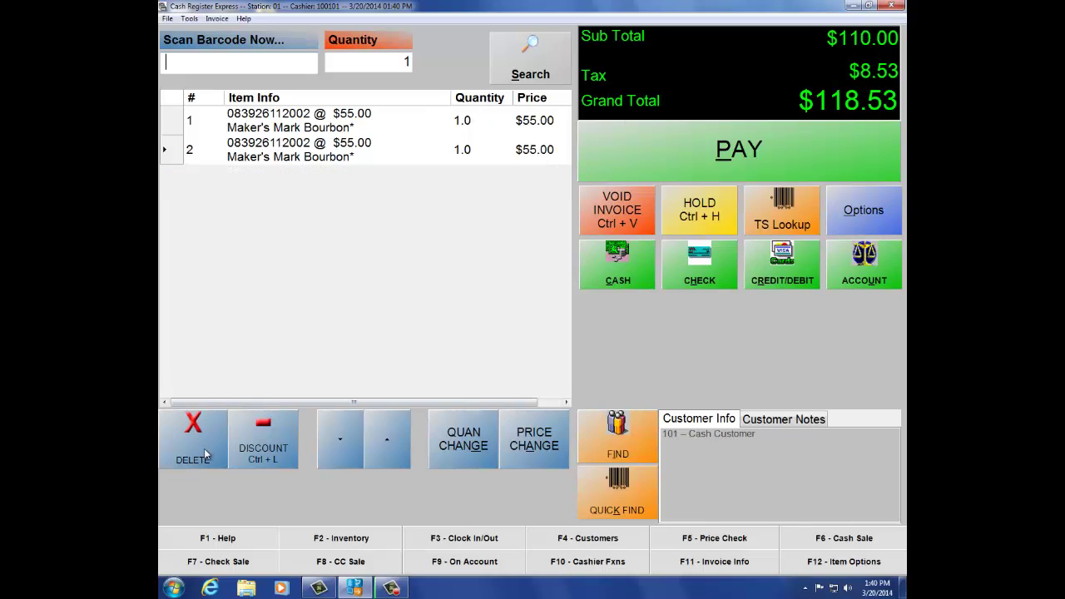
pyautogui.click(205, 453)
pyautogui.click(206, 454)
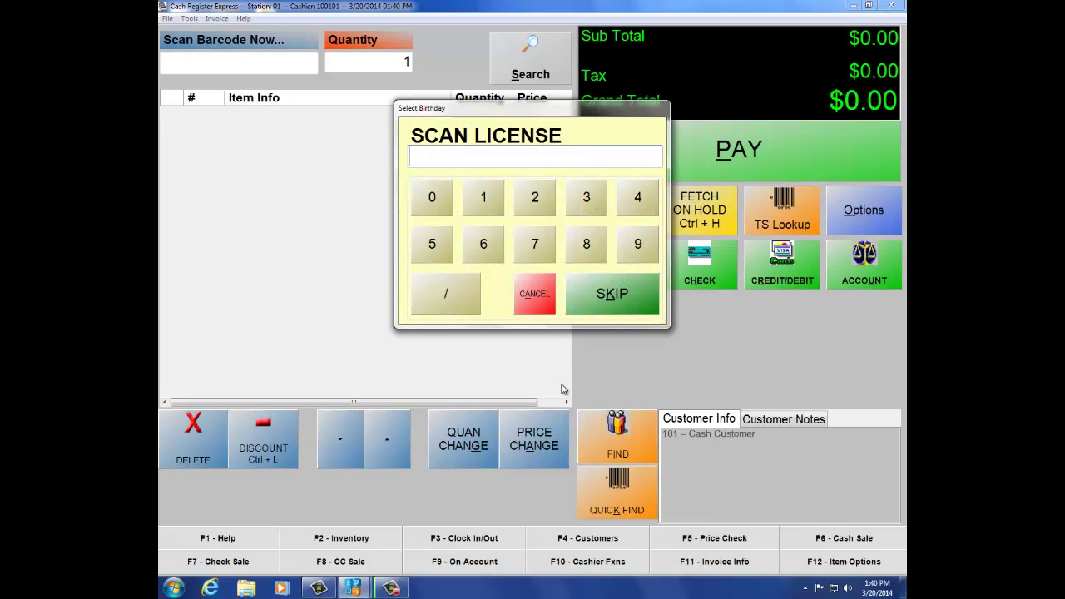
pyautogui.write('*******************************')
pyautogui.press('Return')
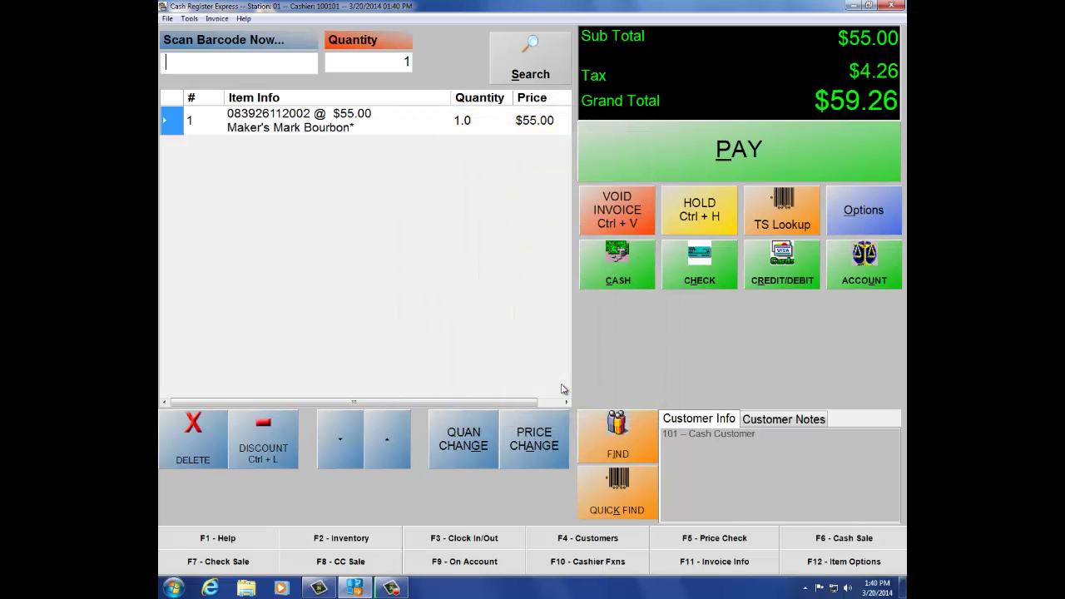
# Step: Set the bourbon line to quantity 3 at a unit price of $50.00
pyautogui.click(477, 440)
pyautogui.write('3')
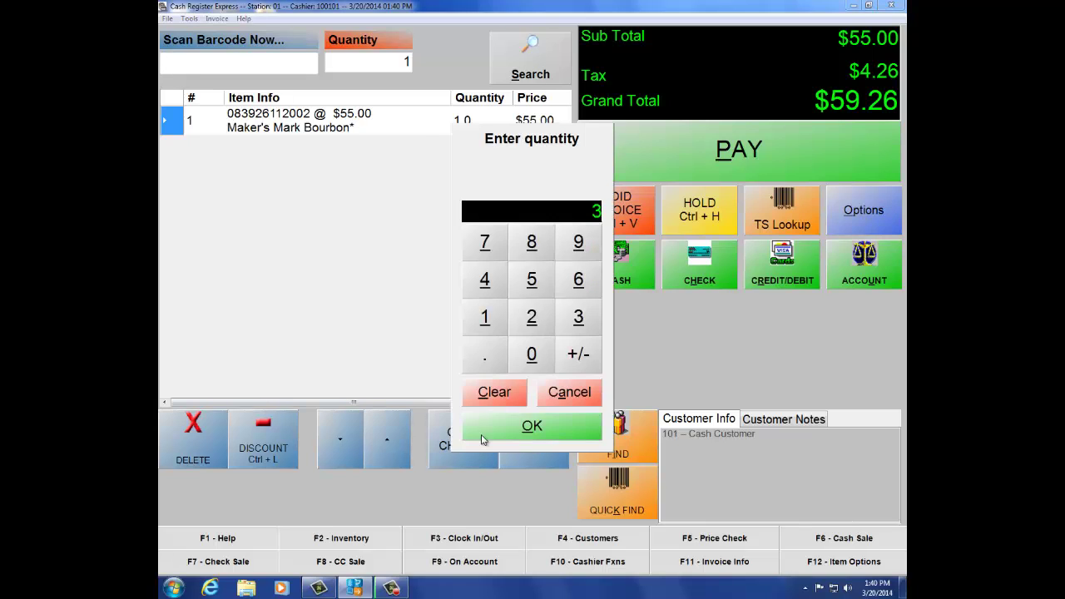
pyautogui.click(481, 433)
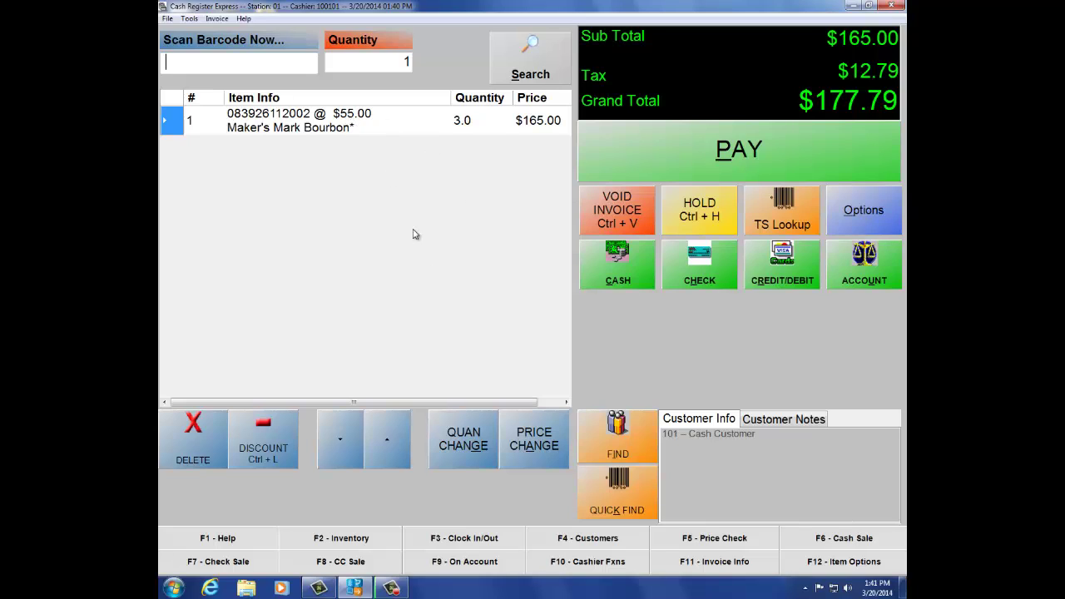
pyautogui.click(524, 447)
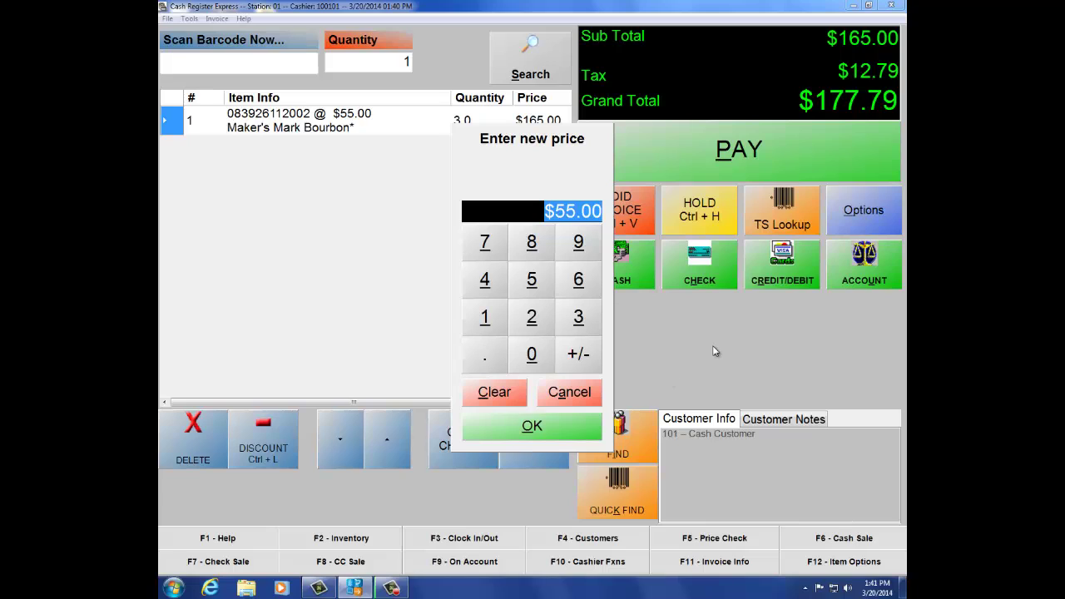
pyautogui.write('50')
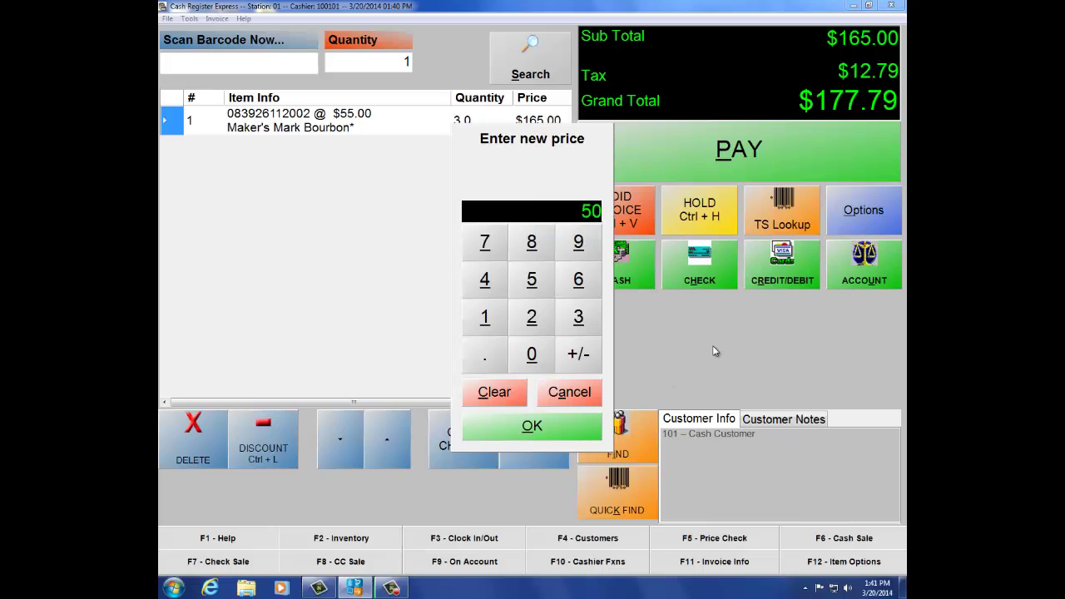
pyautogui.write('.00')
pyautogui.press('Return')
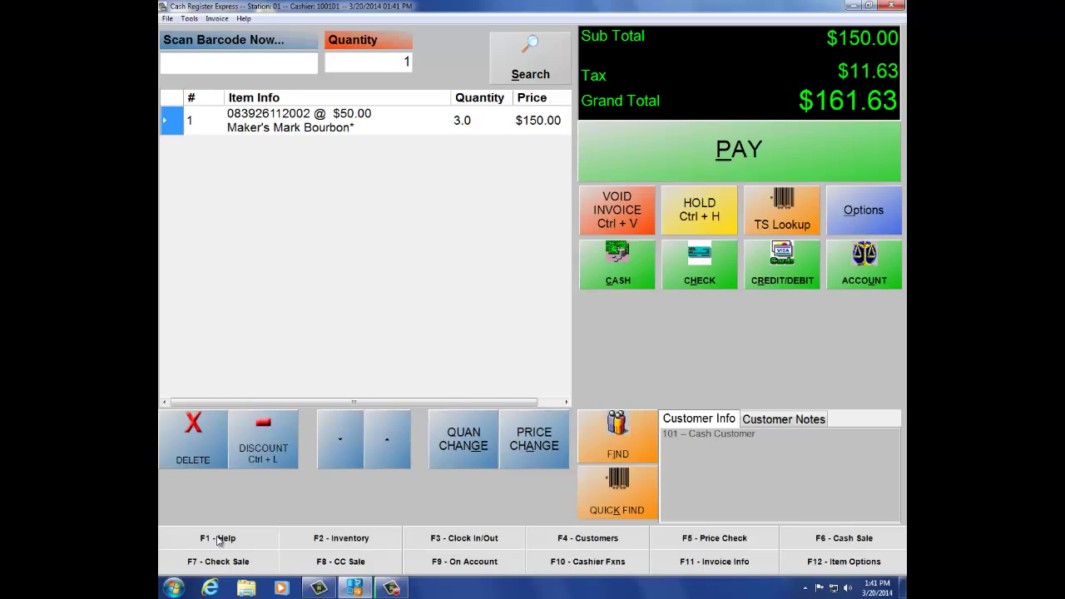
pyautogui.click(190, 19)
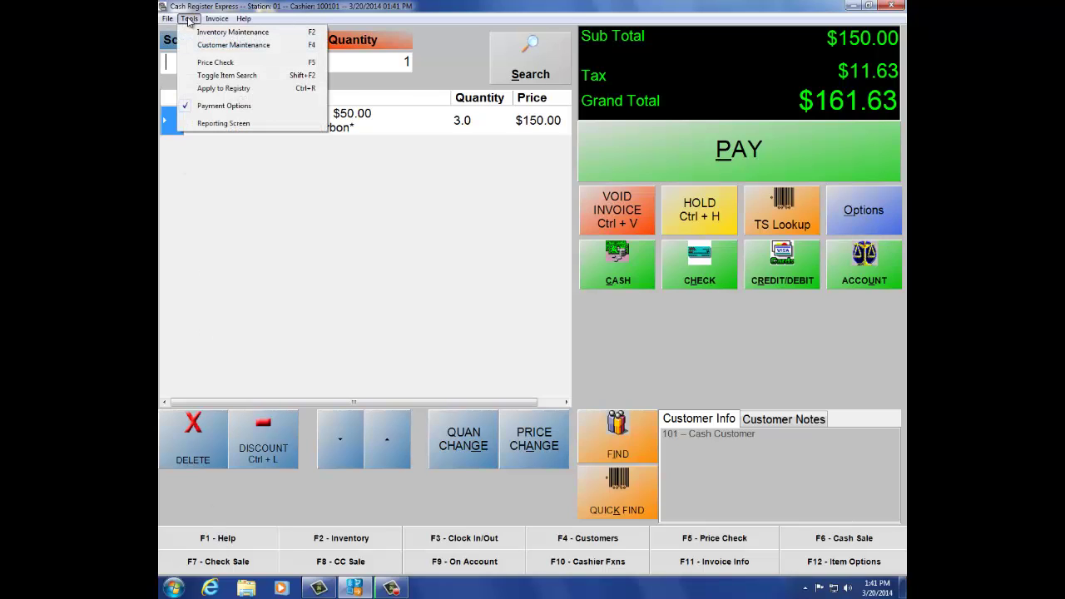
pyautogui.moveTo(210, 22)
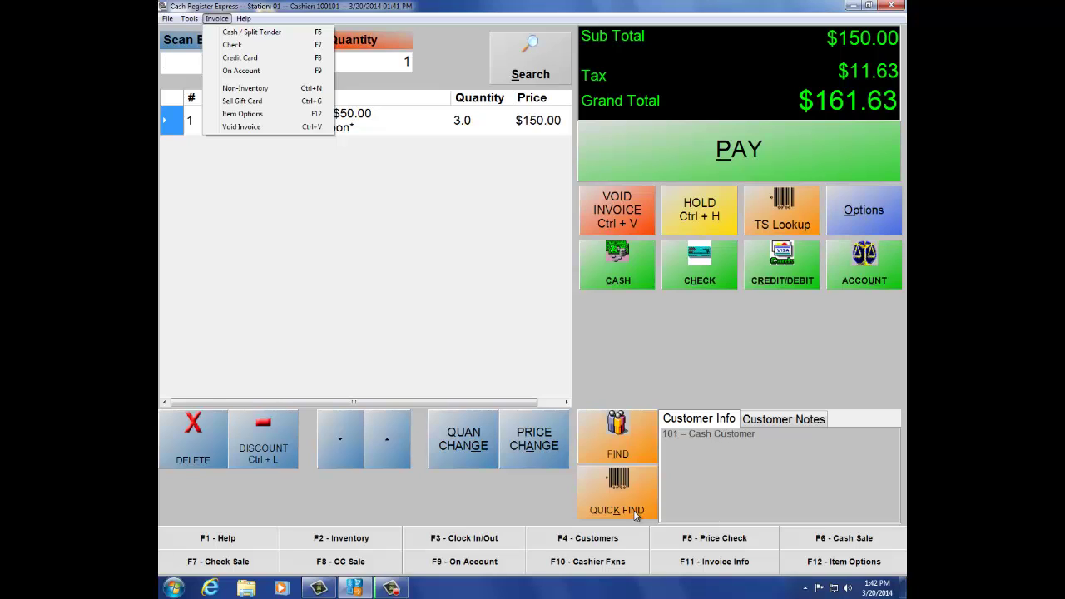
# Step: In the customer lookup, sort by phone number and start a new customer record
pyautogui.click(618, 437)
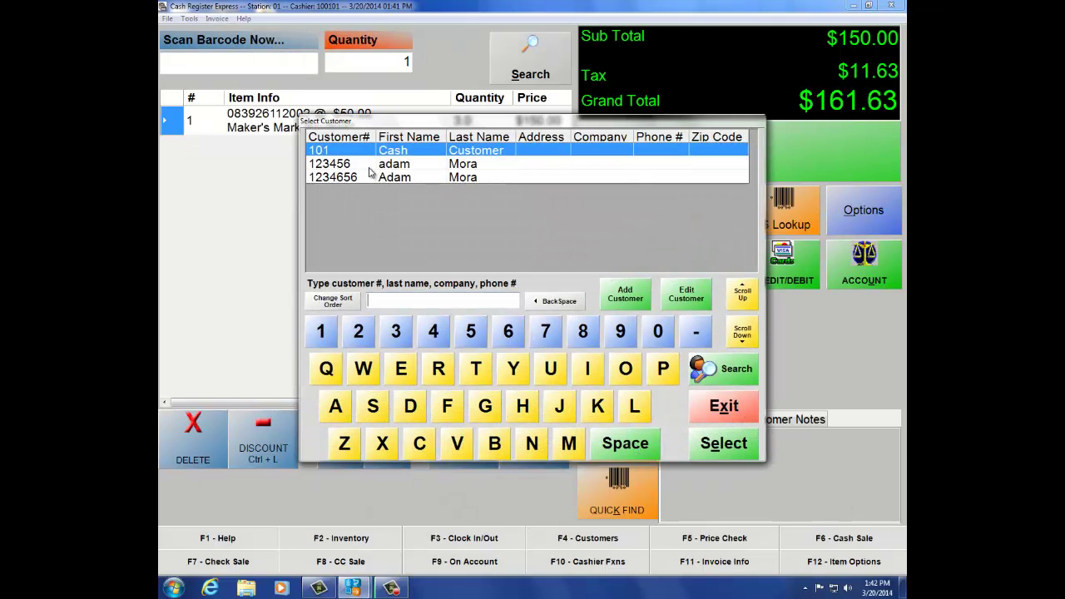
pyautogui.click(333, 313)
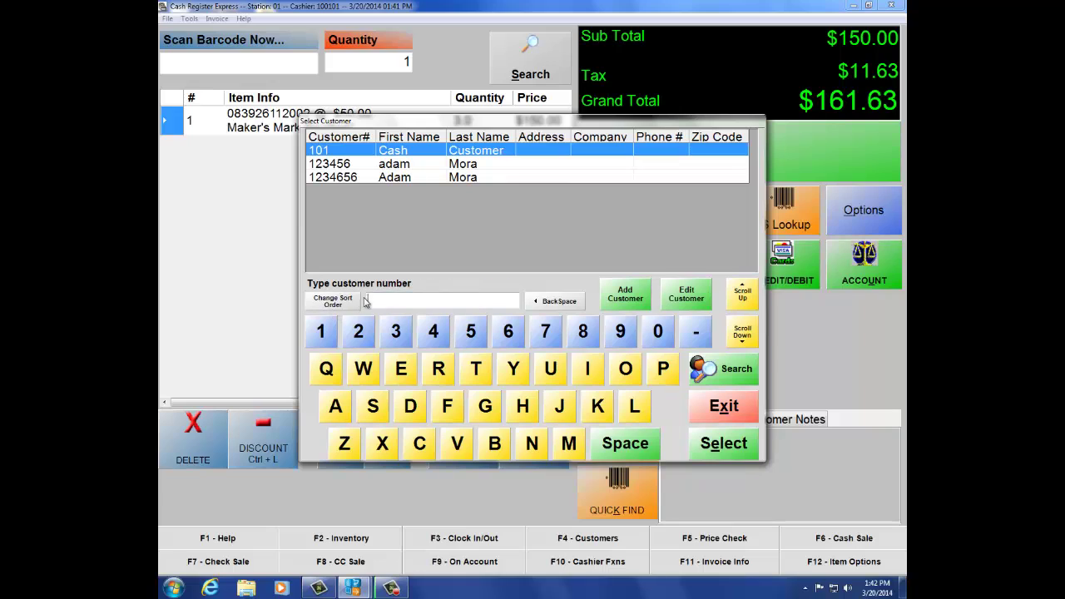
pyautogui.click(358, 302)
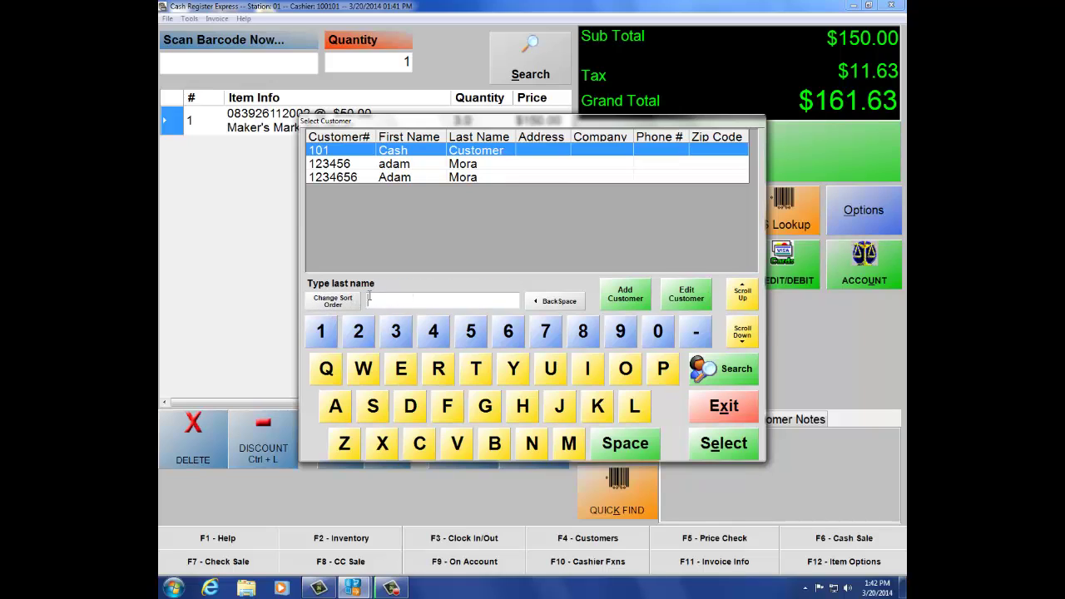
pyautogui.click(356, 299)
pyautogui.click(350, 303)
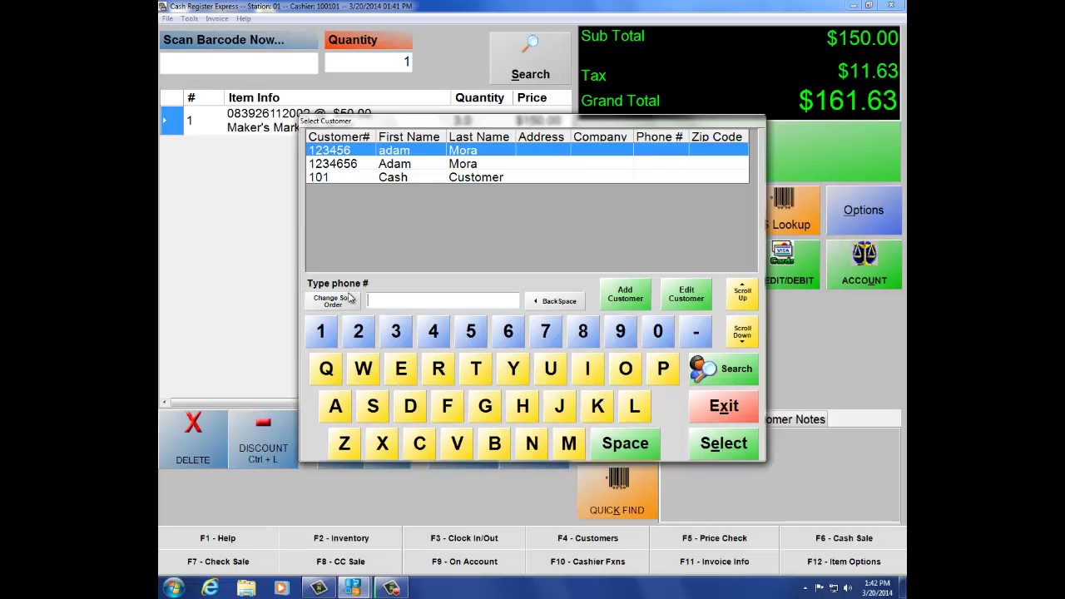
pyautogui.click(627, 301)
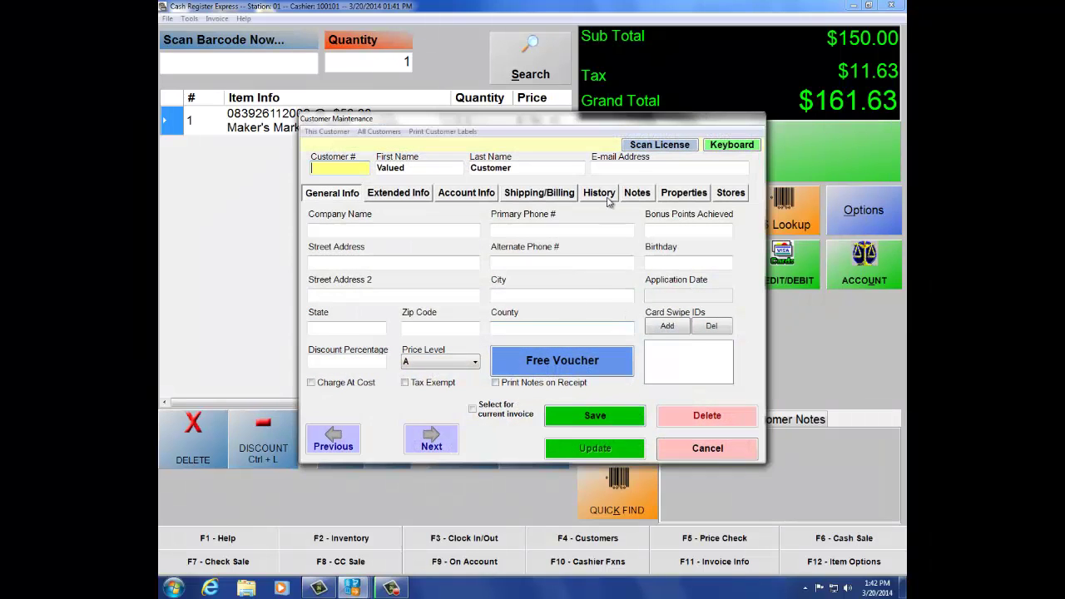
# Step: Fill the new customer form from a scanned licence, then cancel it and exit the customer list
pyautogui.click(647, 147)
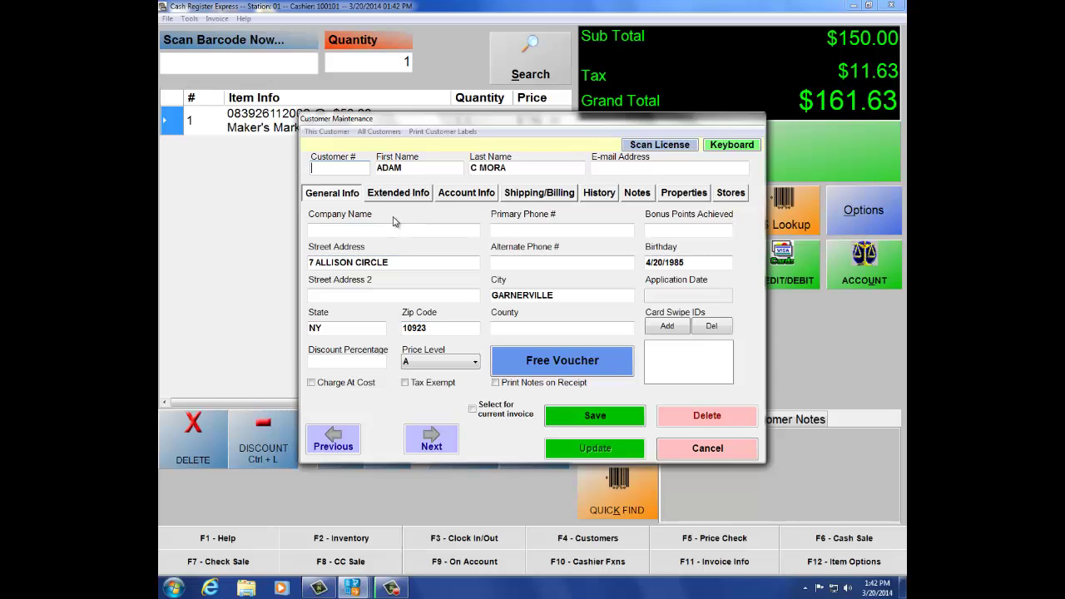
pyautogui.click(707, 448)
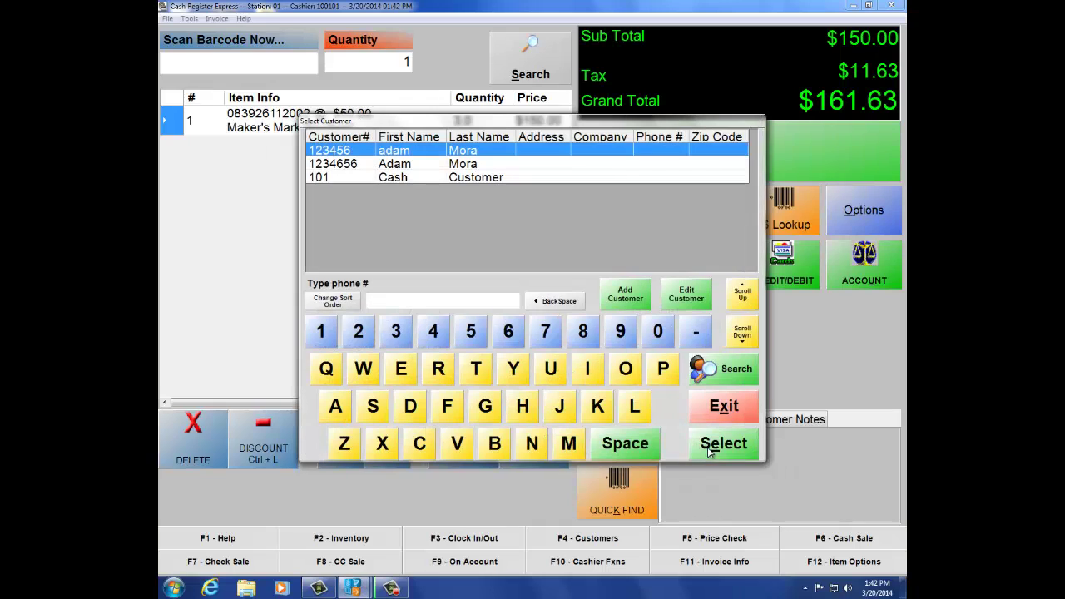
pyautogui.click(733, 412)
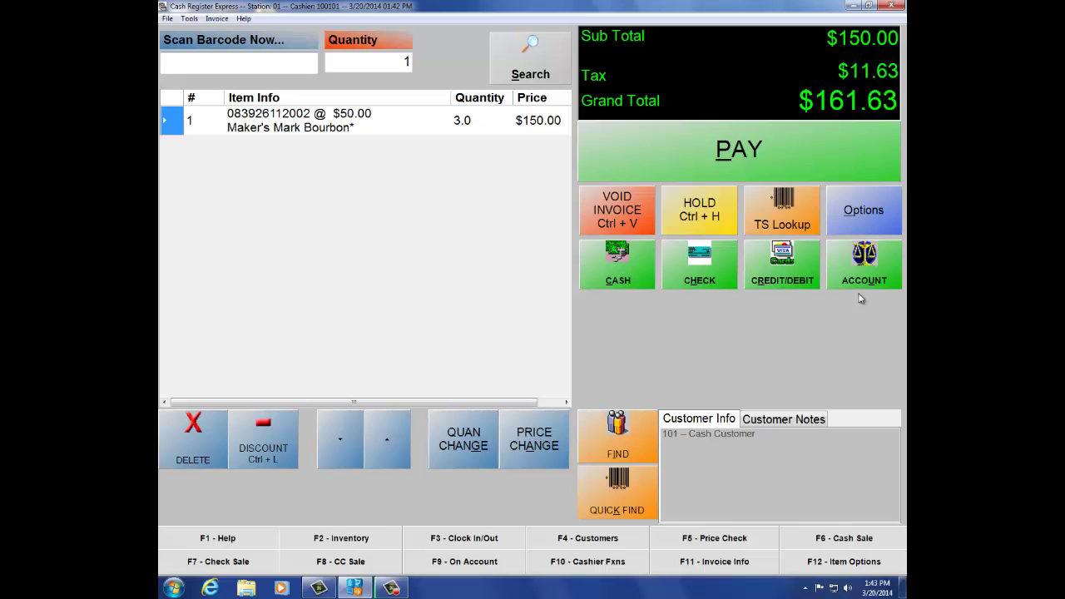
pyautogui.click(678, 156)
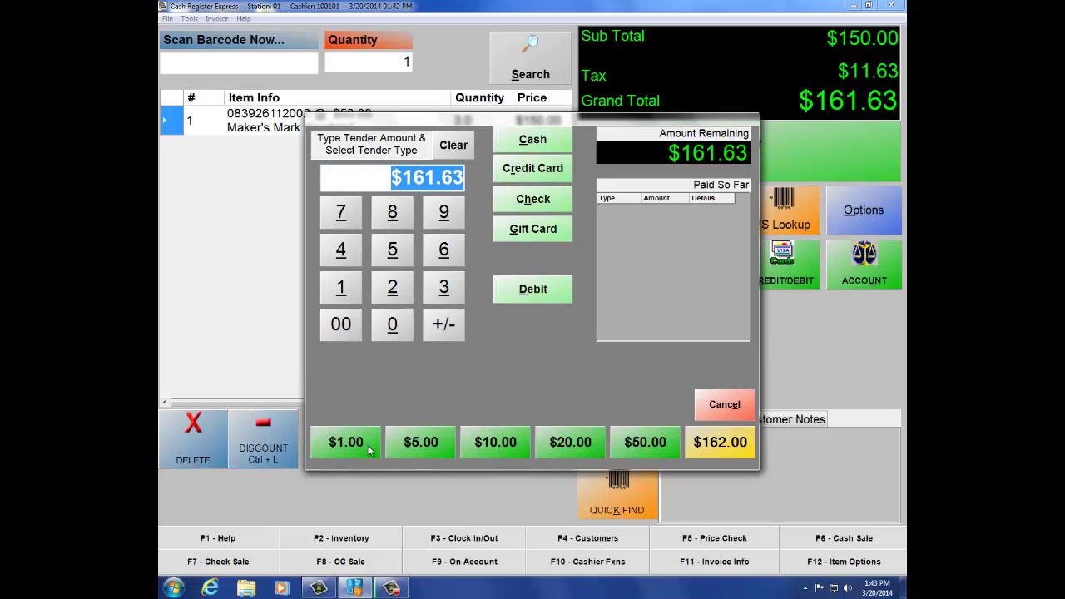
pyautogui.click(729, 448)
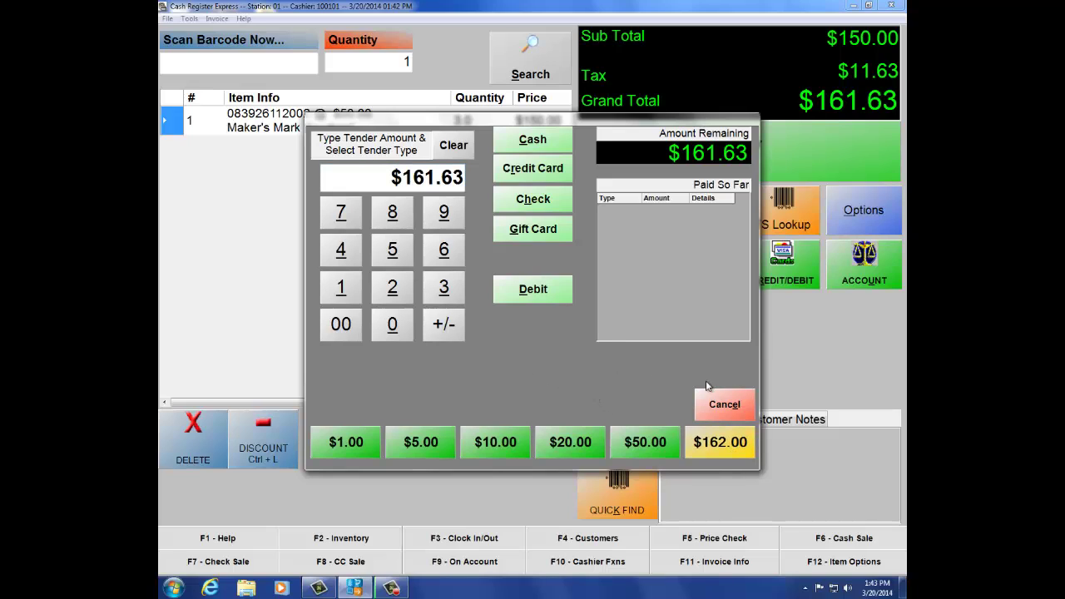
pyautogui.click(725, 402)
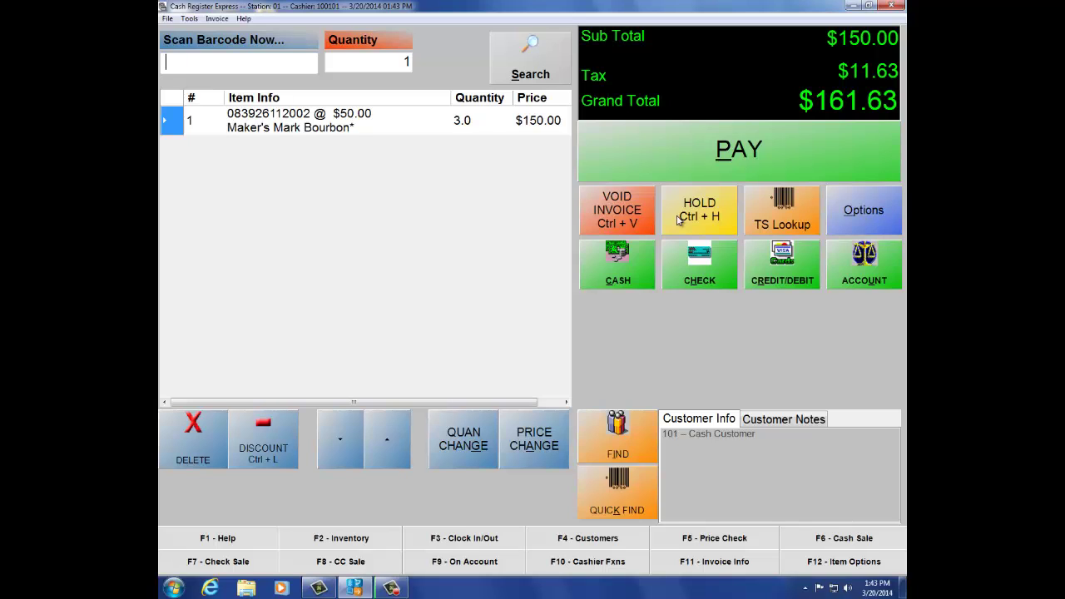
# Step: Scan more Maker's Mark bottles and hold the $694.99 invoice under an on-hold ID
pyautogui.write('083926112002 083926112002 083926112002 083926112002 083926112002 083926112002 083926112002 083926112002 083926112002')
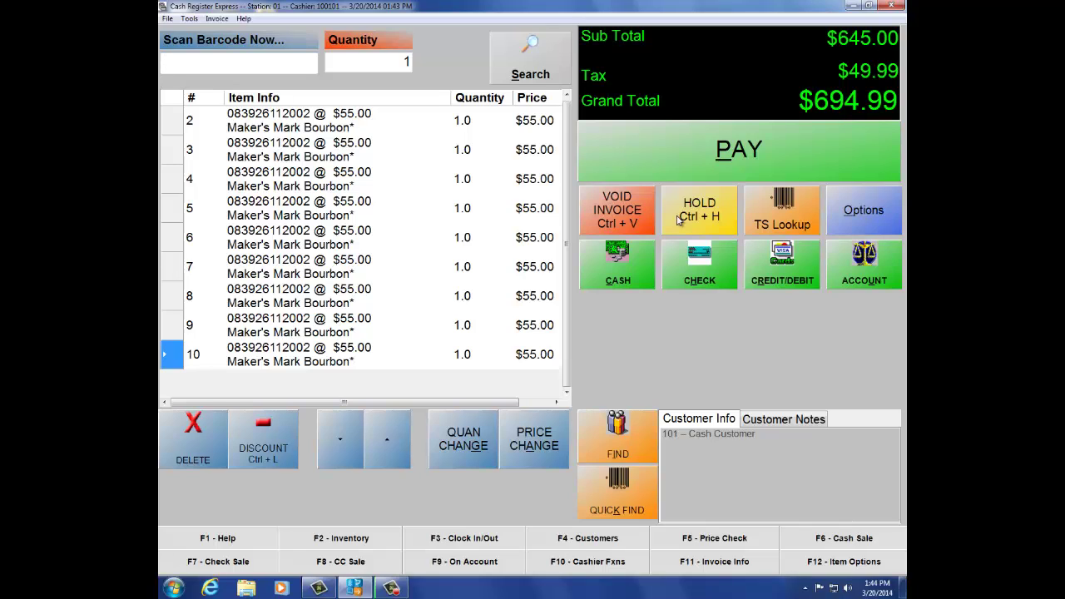
pyautogui.click(678, 220)
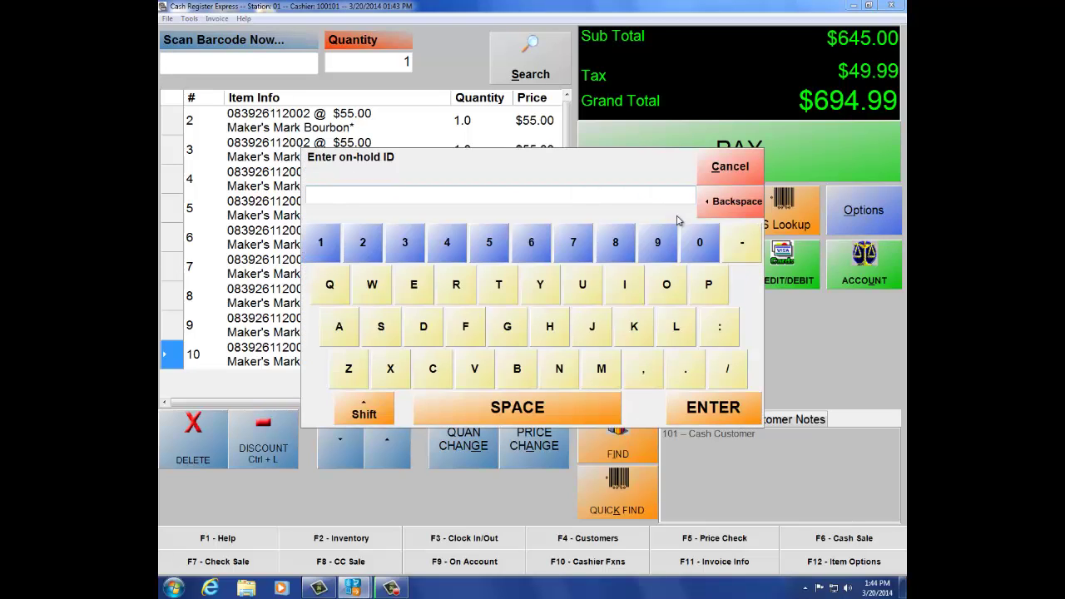
pyautogui.write('Mike')
pyautogui.press('Return')
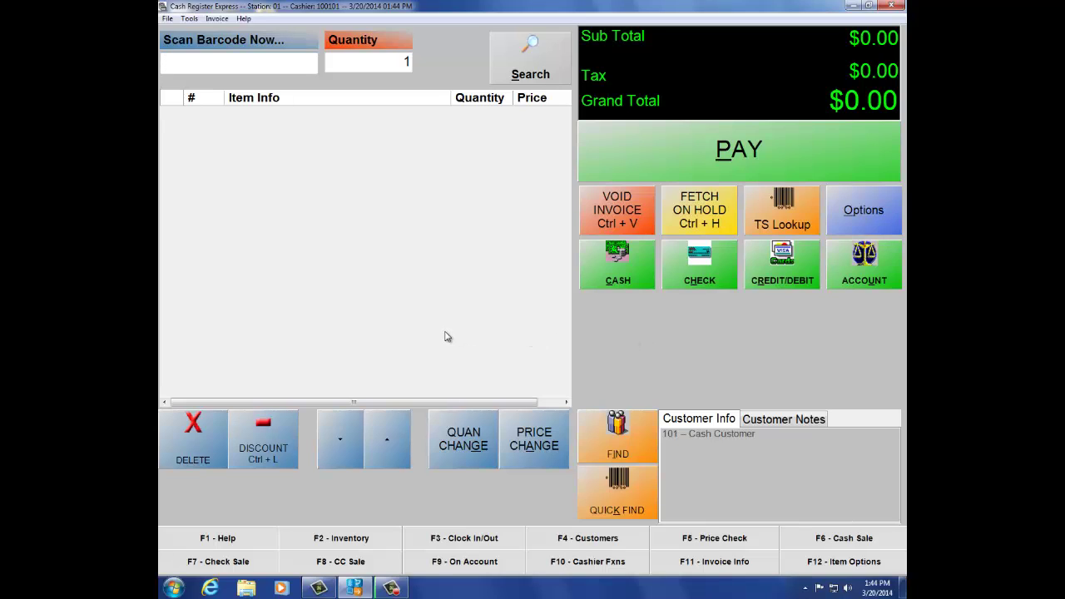
# Step: Recall the held bourbon invoice from the on-hold list and show the touch-screen item grid
pyautogui.click(703, 208)
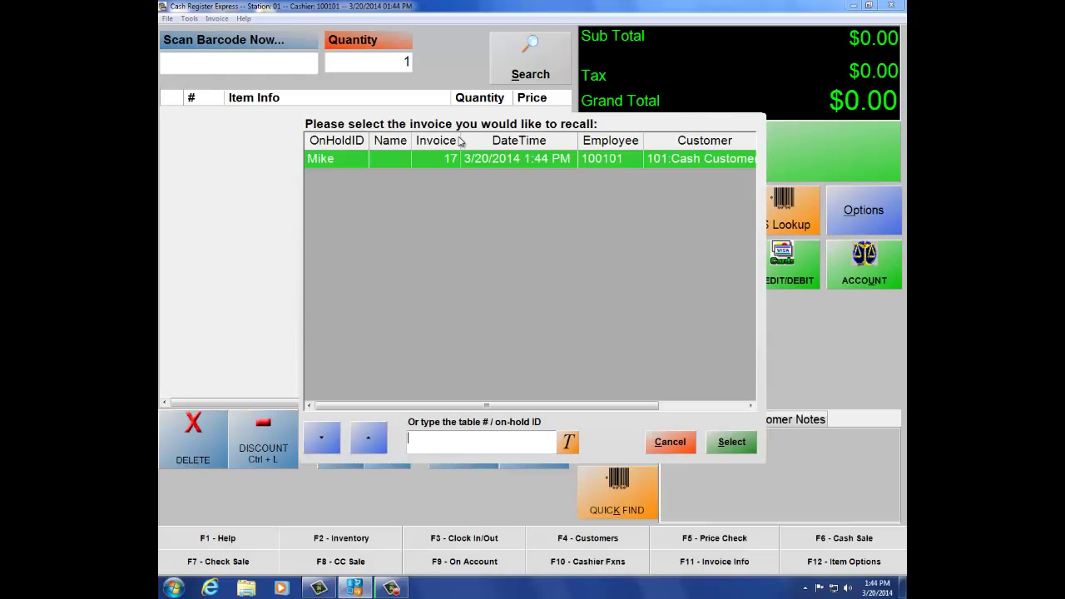
pyautogui.doubleClick(348, 165)
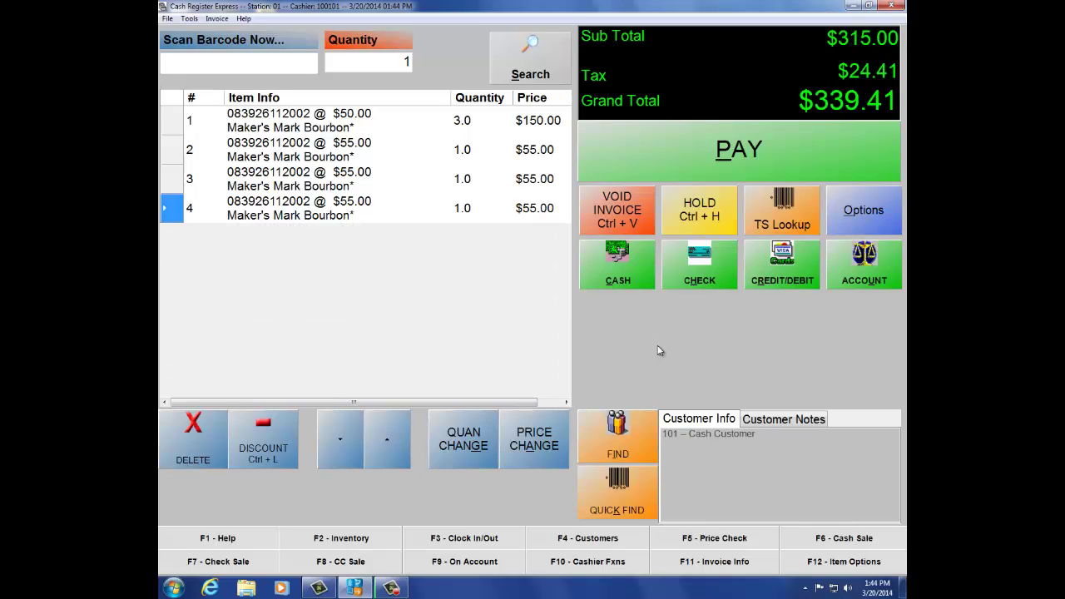
pyautogui.click(791, 218)
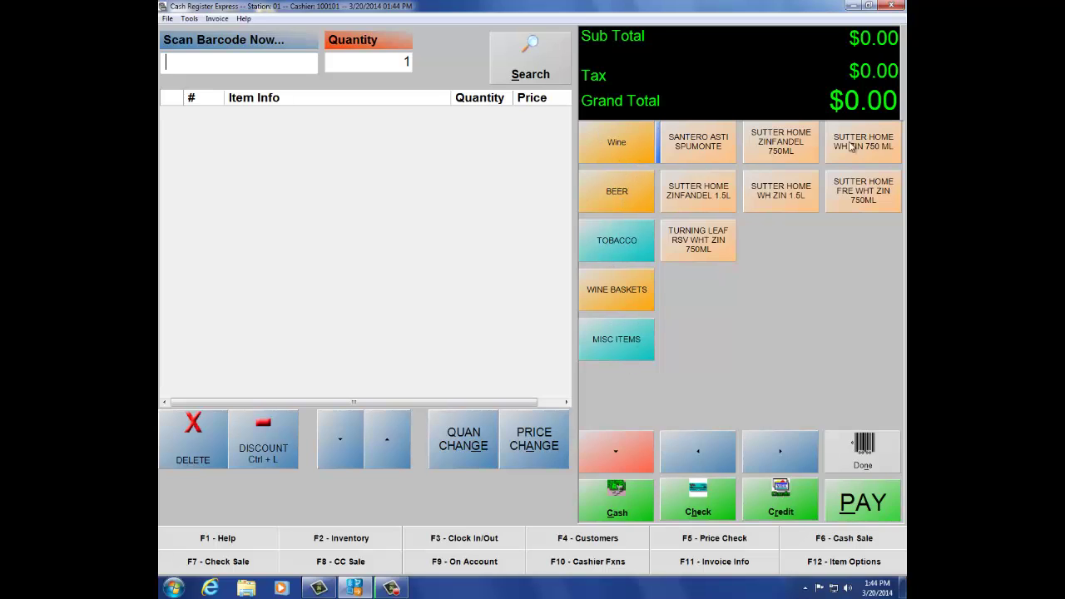
# Step: Browse the Beer, Tobacco, Wine Baskets, Misc Items and Wine categories, then close the grid
pyautogui.click(632, 191)
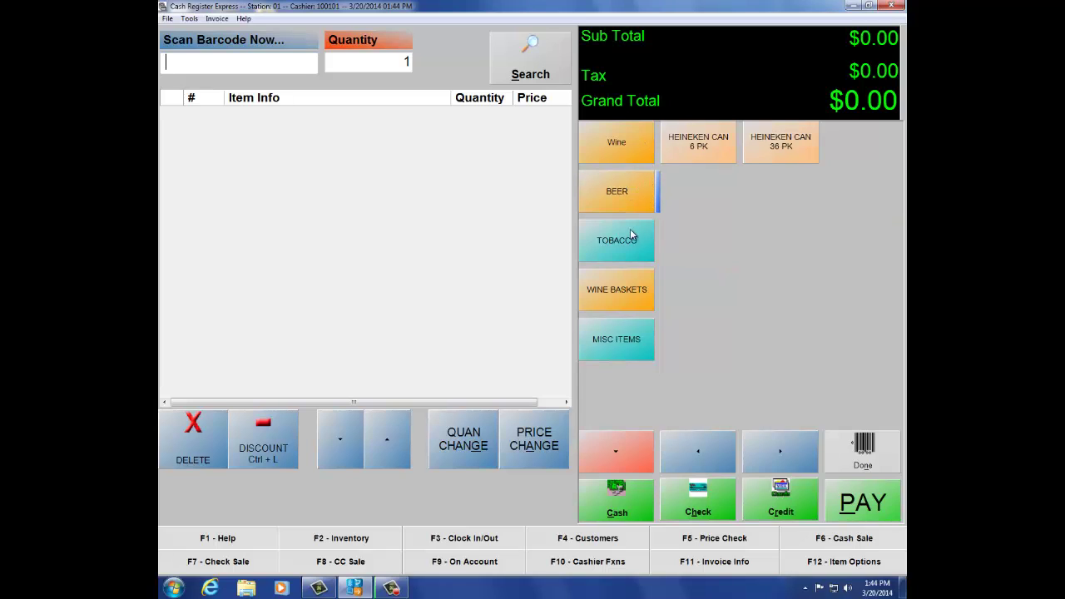
pyautogui.click(641, 233)
pyautogui.click(625, 296)
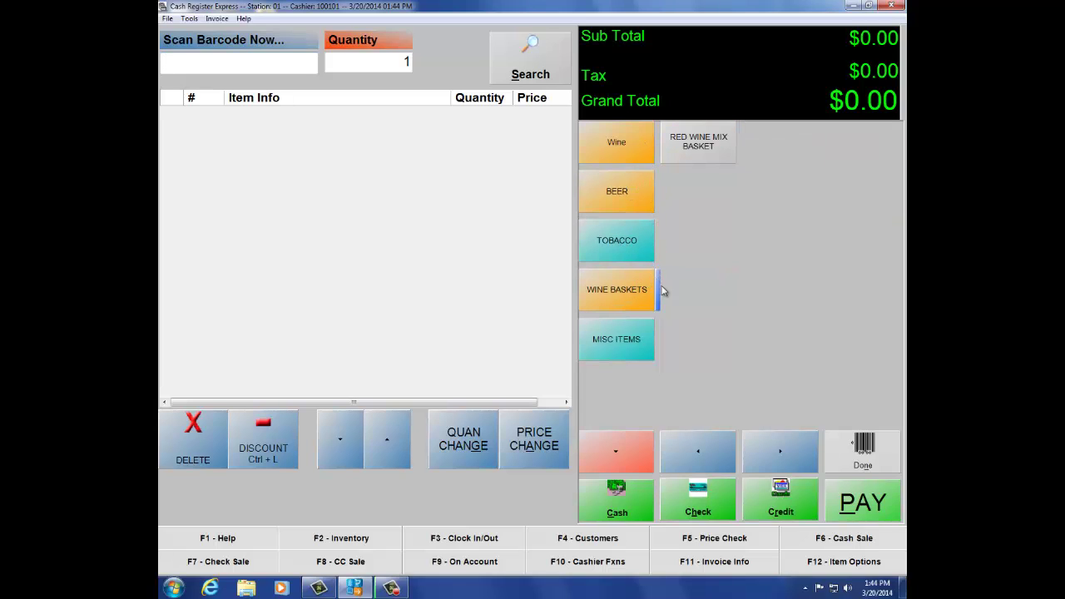
pyautogui.click(629, 337)
pyautogui.click(615, 143)
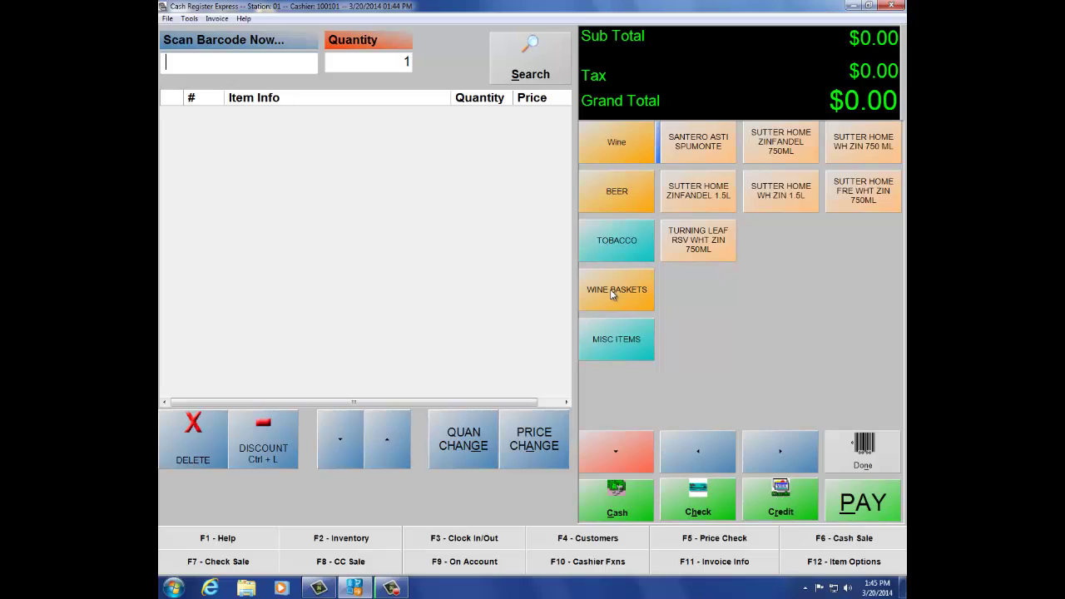
pyautogui.click(853, 451)
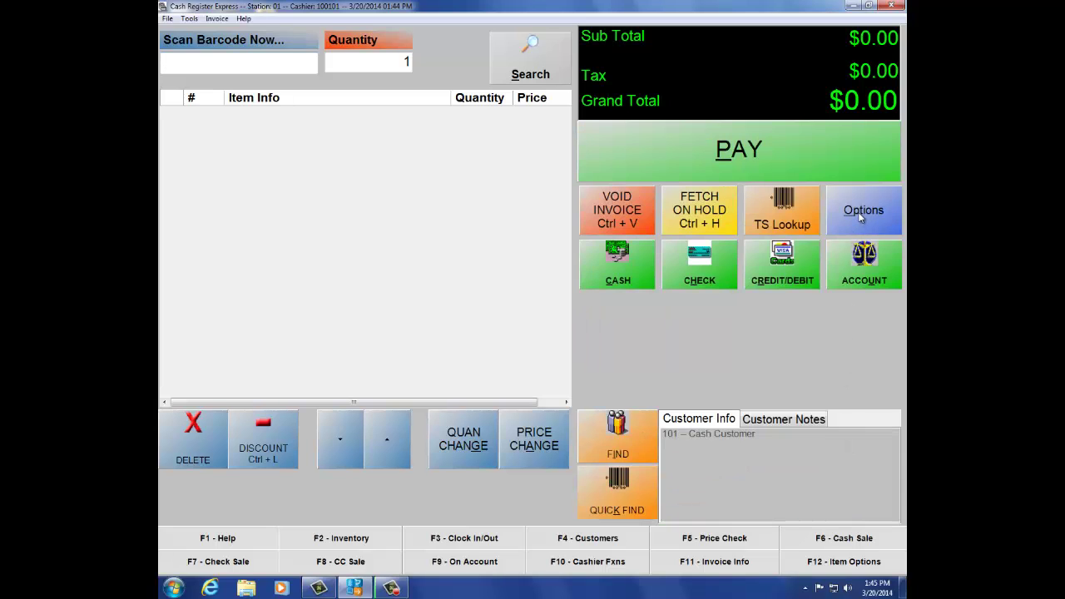
# Step: Keep the current Windows colour scheme, then reach the Setup Screen through Options > Setup
pyautogui.click(559, 337)
pyautogui.click(862, 212)
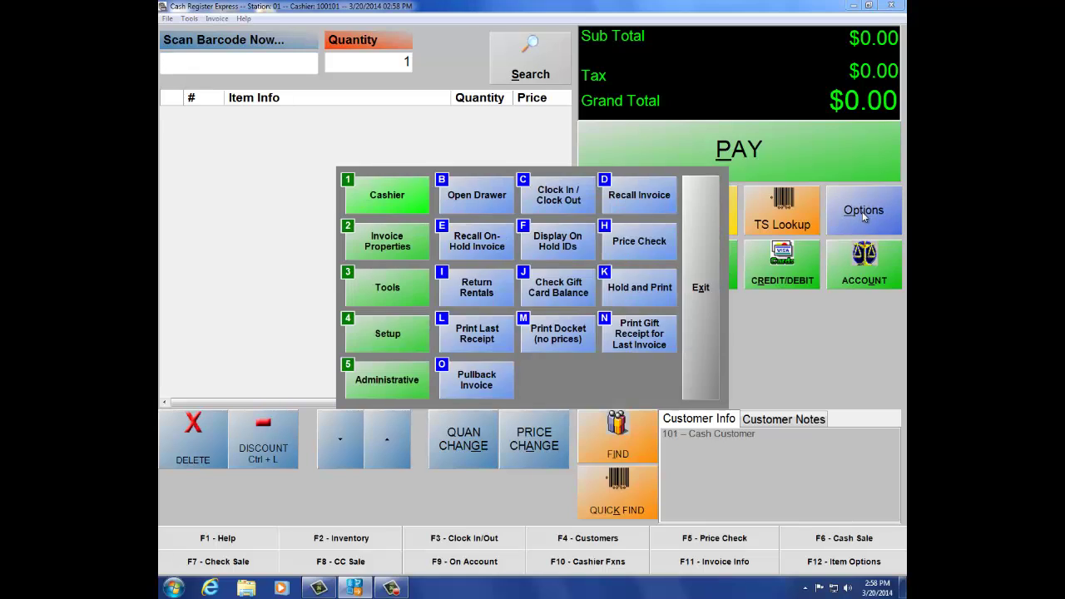
pyautogui.click(367, 342)
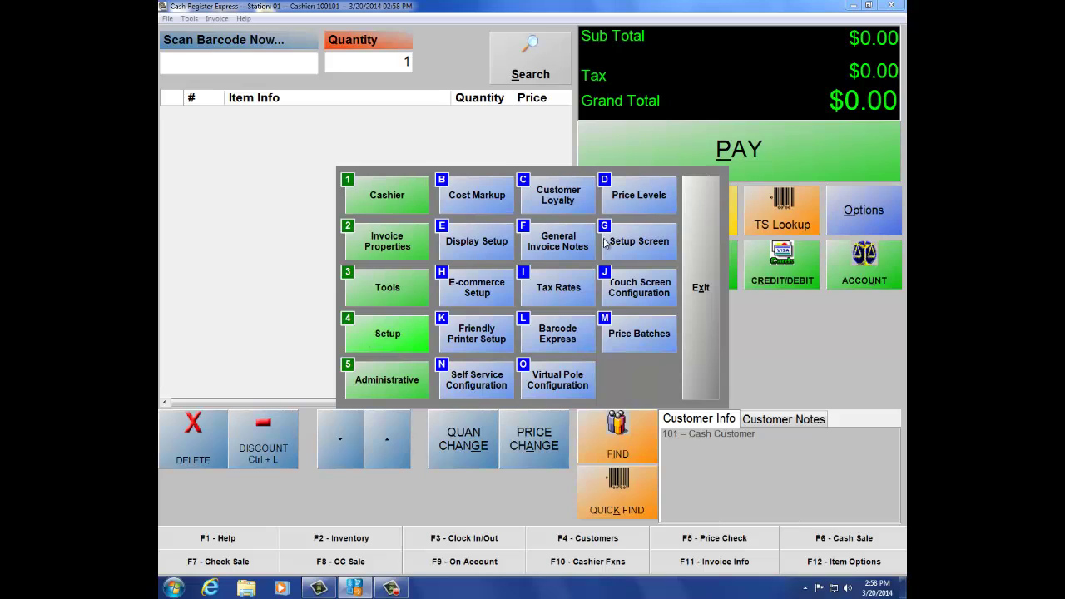
pyautogui.click(640, 243)
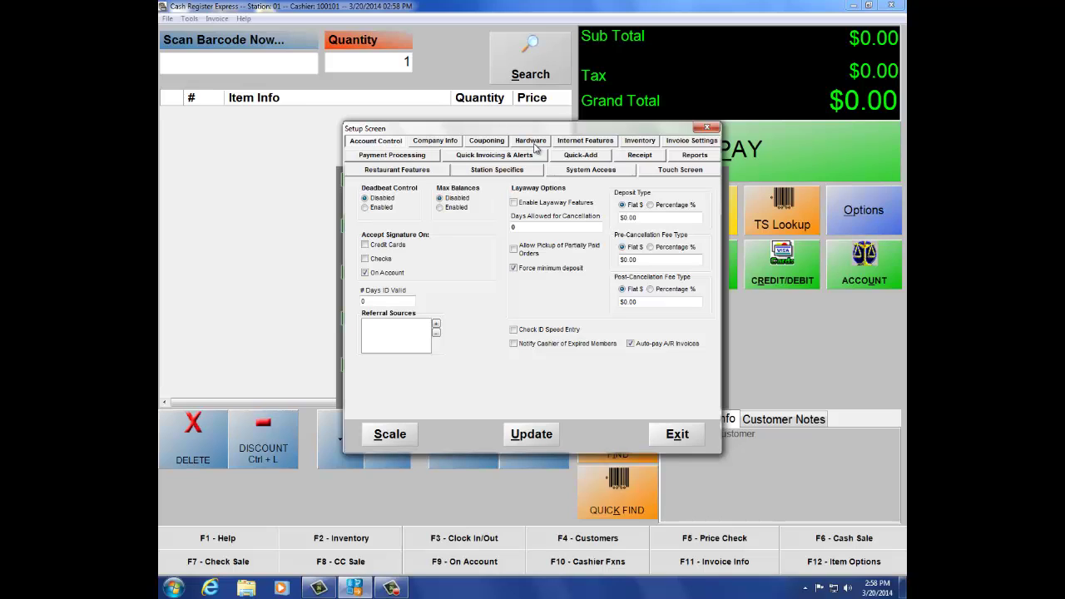
# Step: Set the ID scanner to Honeywell / Metrologic on Hardware settings page 2
pyautogui.click(534, 143)
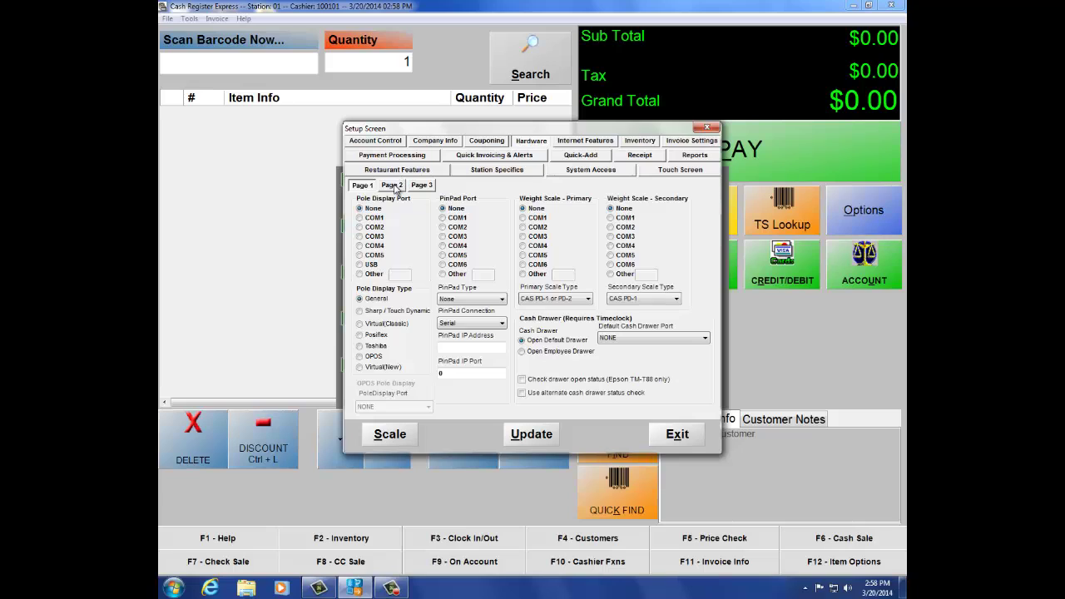
pyautogui.click(394, 188)
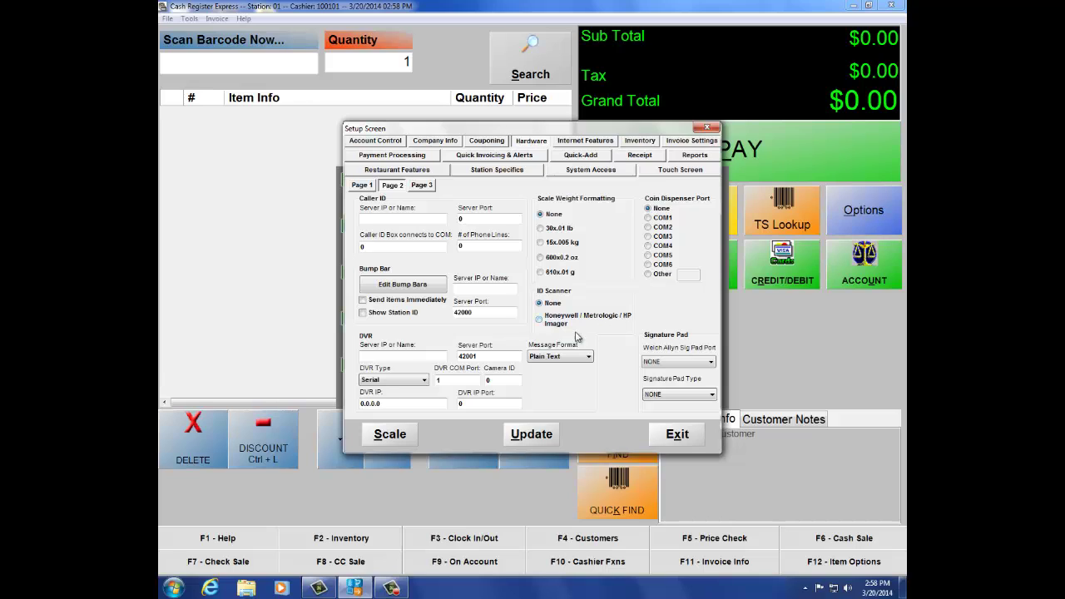
pyautogui.click(540, 321)
# Step: Enable the Check ID birthday prompt with ages 18 and 21, then save the settings
pyautogui.click(640, 142)
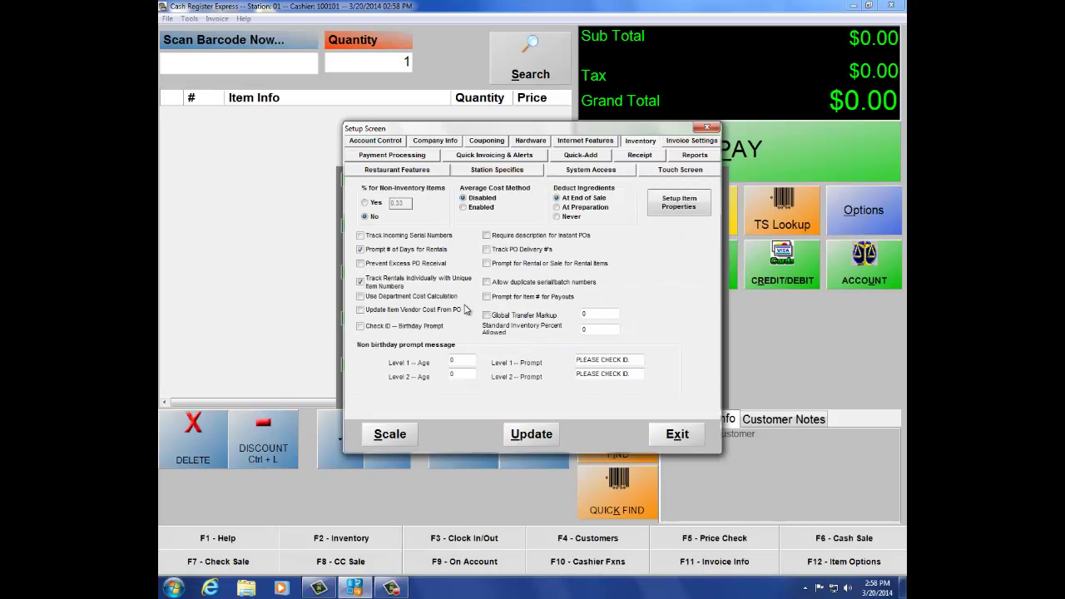
pyautogui.click(360, 326)
pyautogui.doubleClick(452, 360)
pyautogui.write('18')
pyautogui.doubleClick(455, 374)
pyautogui.write('21')
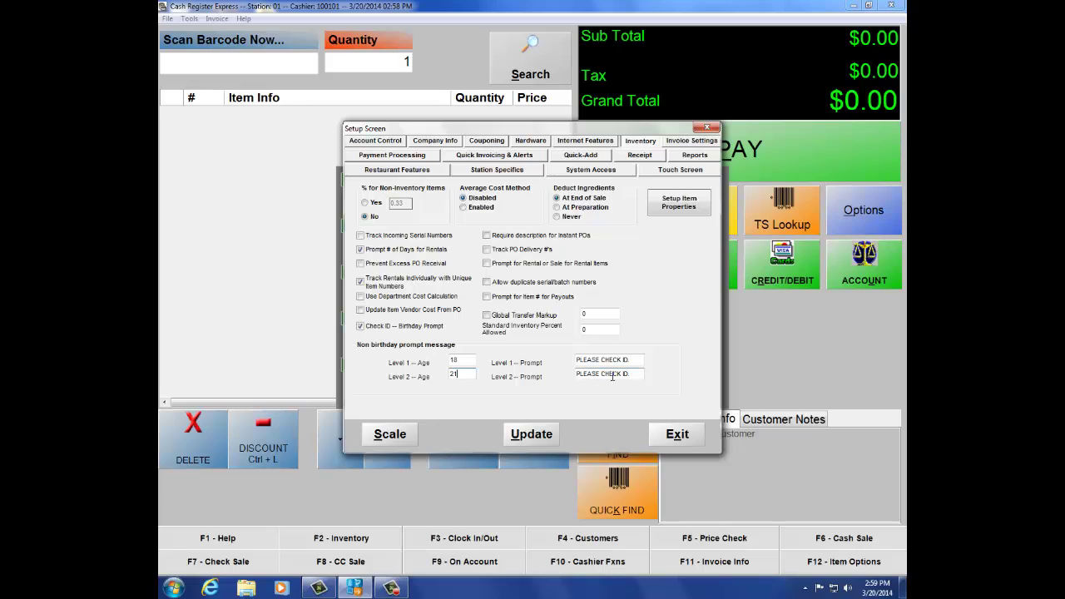
pyautogui.click(533, 437)
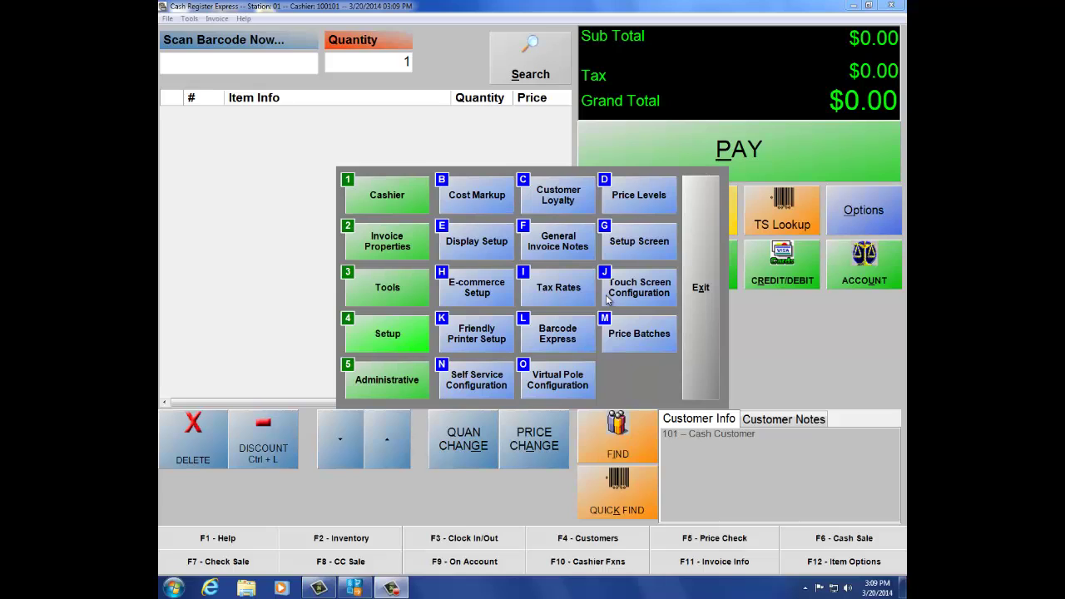
# Step: Go to Administrative > Department Maintenance to view the Alcohol department
pyautogui.click(387, 381)
pyautogui.click(557, 198)
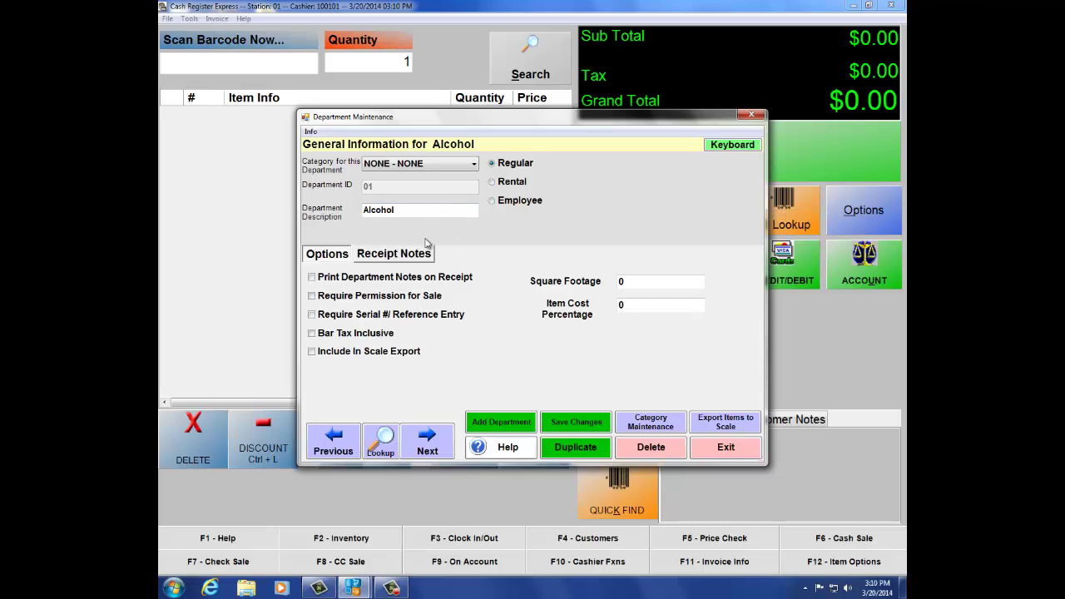
# Step: Add and save a new department with ID 'Whiskey' and description 'Whiskey'
pyautogui.click(501, 425)
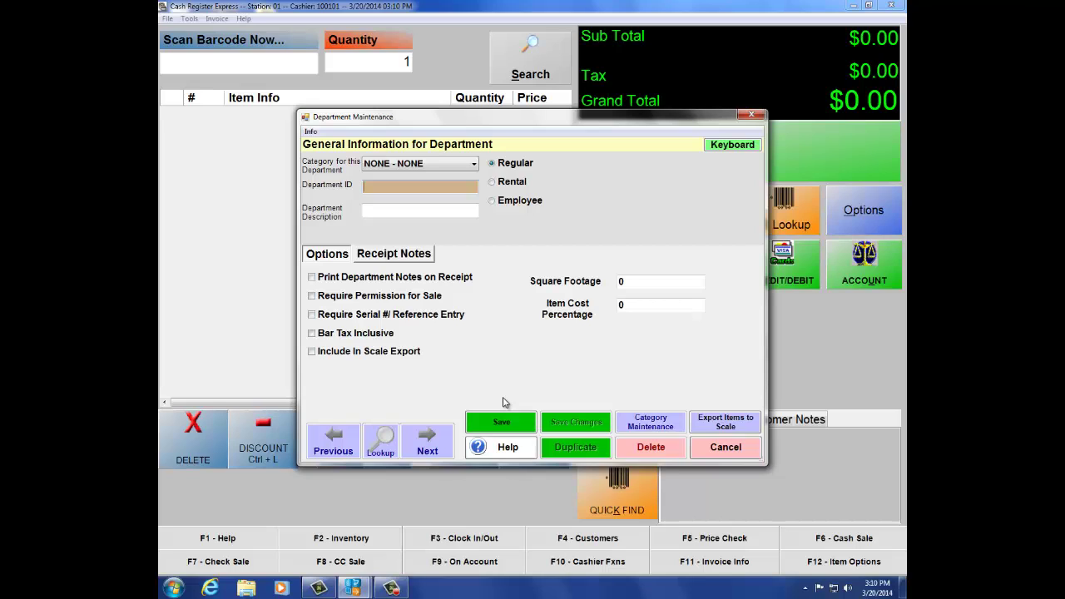
pyautogui.write('Whiskey')
pyautogui.press('Tab')
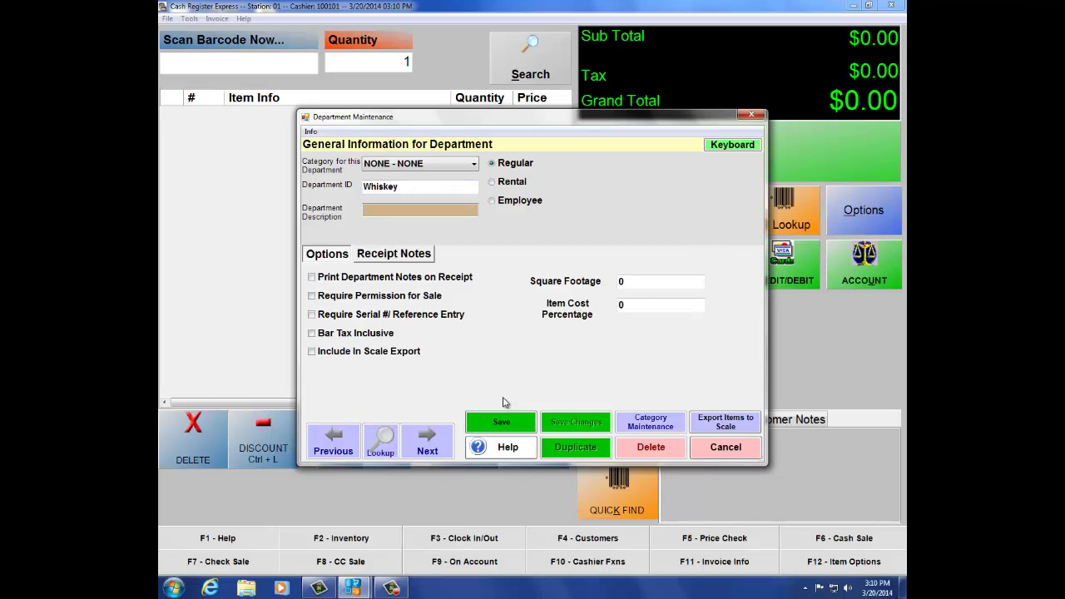
pyautogui.write('Whiskey')
pyautogui.click(505, 427)
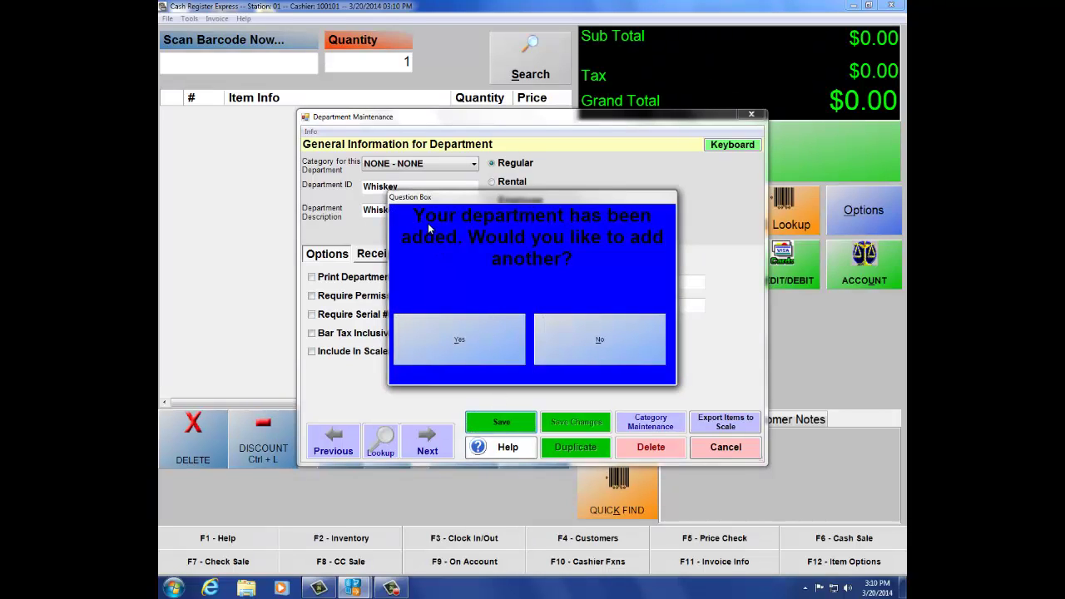